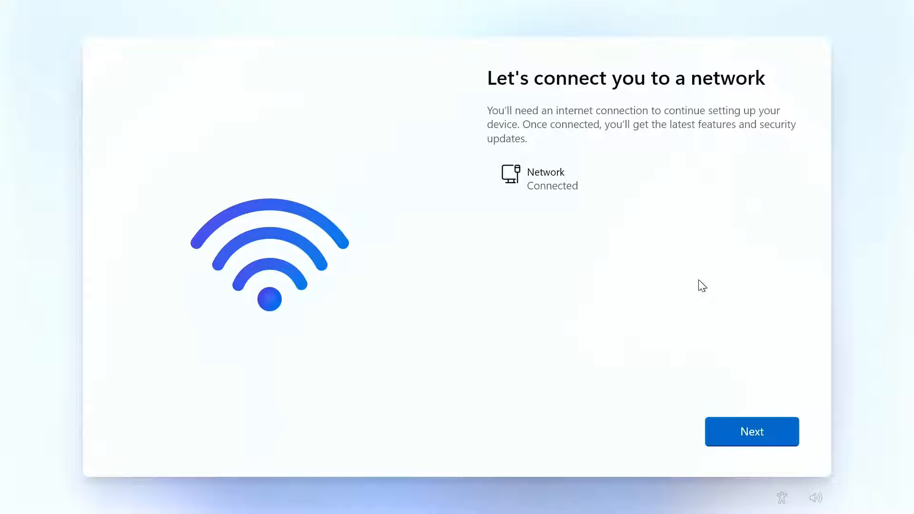
Continue past the network page, then skip naming the device after the update check.
click(743, 432)
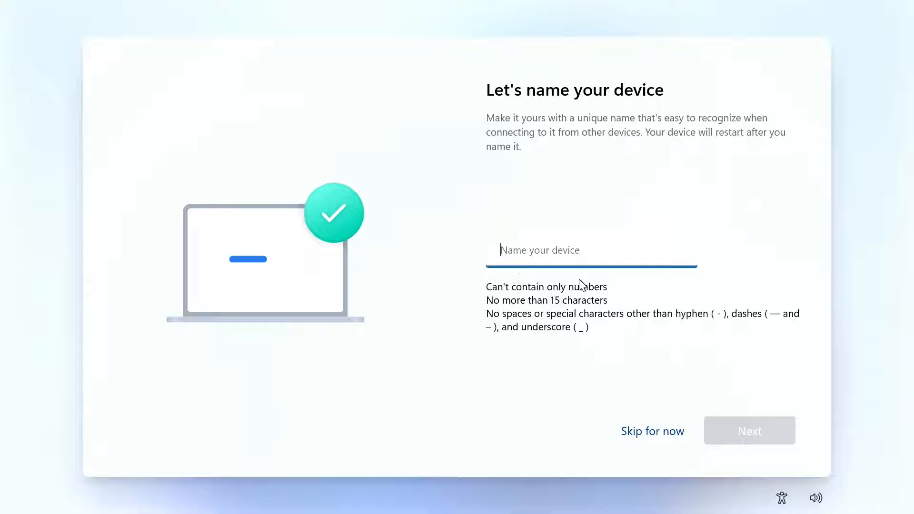
click(655, 434)
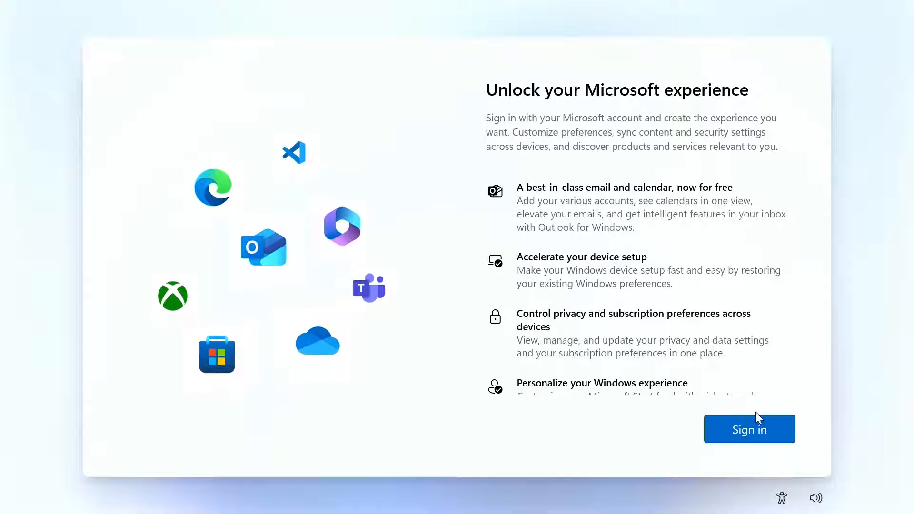
Sign in with a dummy Microsoft account email and password, revealing the password first.
click(756, 432)
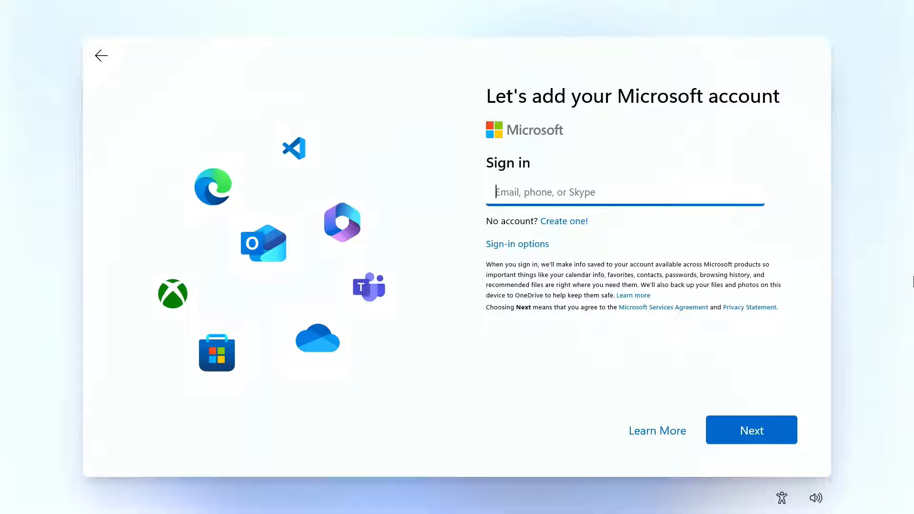
text(test)
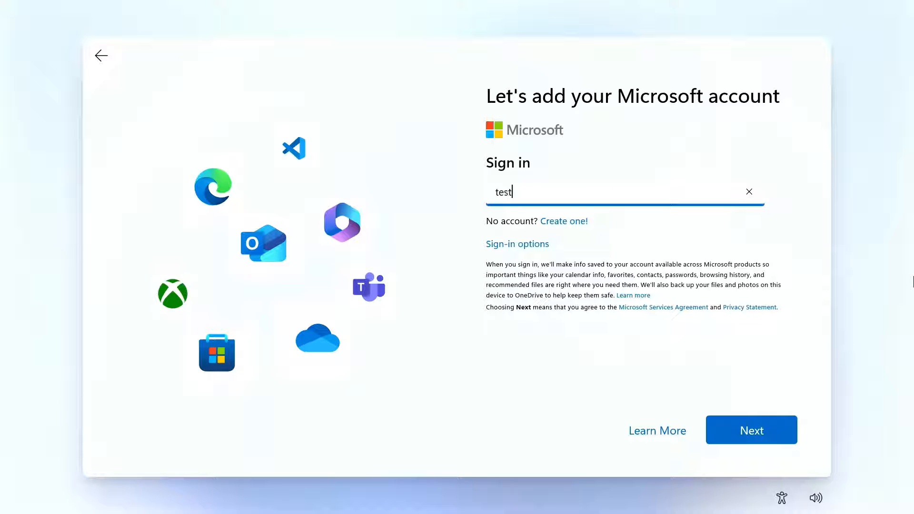
text(@test.com)
click(750, 430)
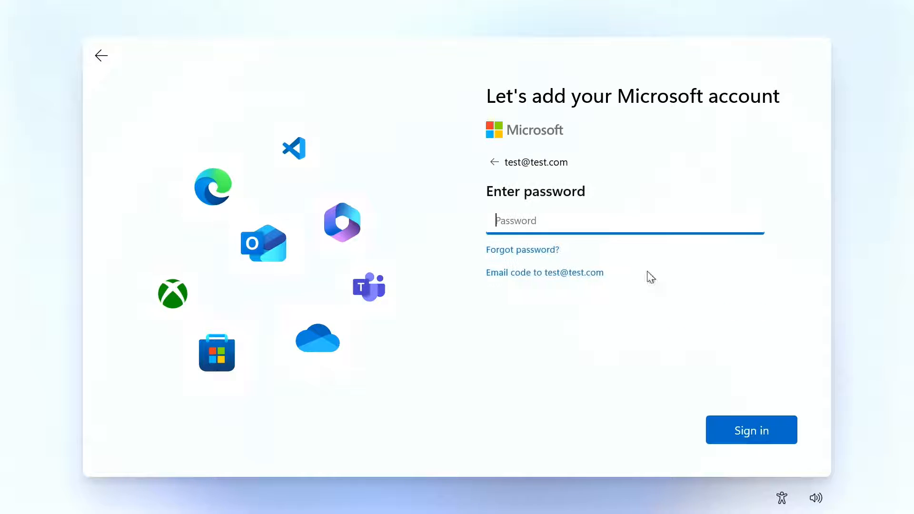
text(test)
click(749, 221)
click(736, 429)
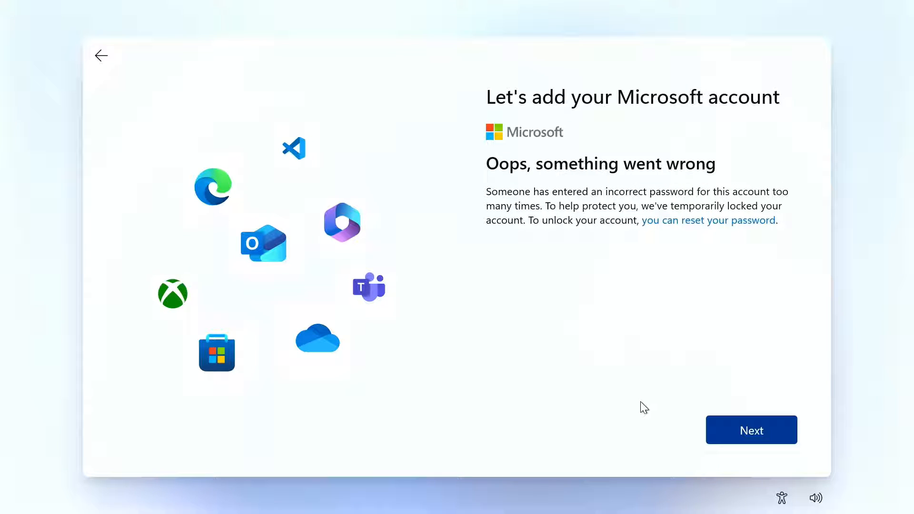
Dismiss the locked-account error, then retry the dummy email and password and dismiss it again.
click(771, 430)
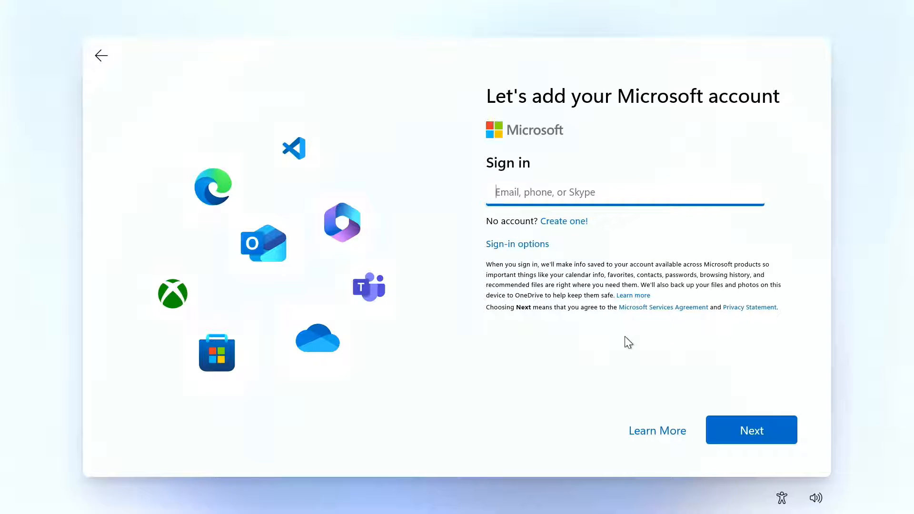
text(test@test.)
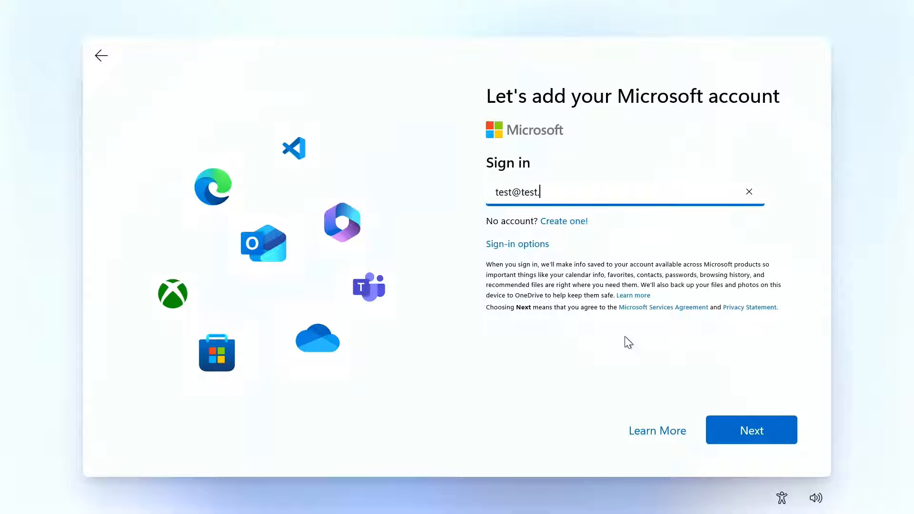
text(com)
key(Return)
text(tes)
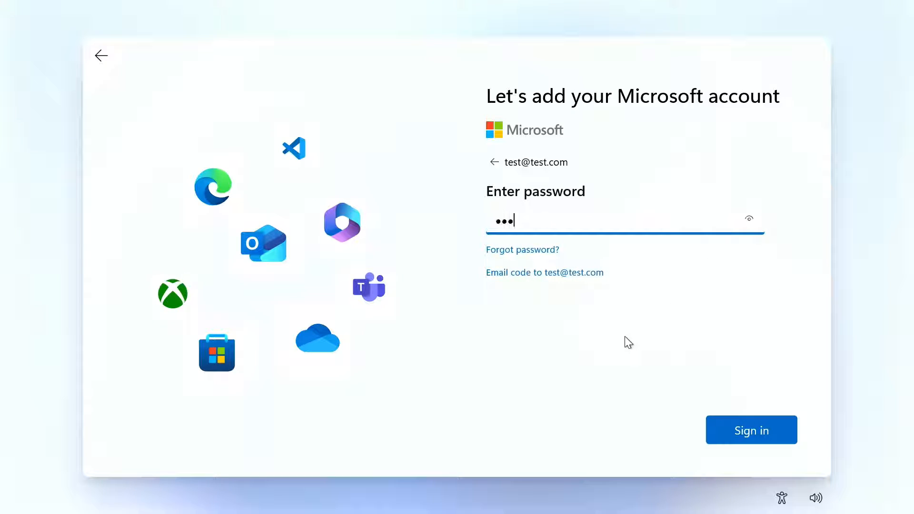
key(Return)
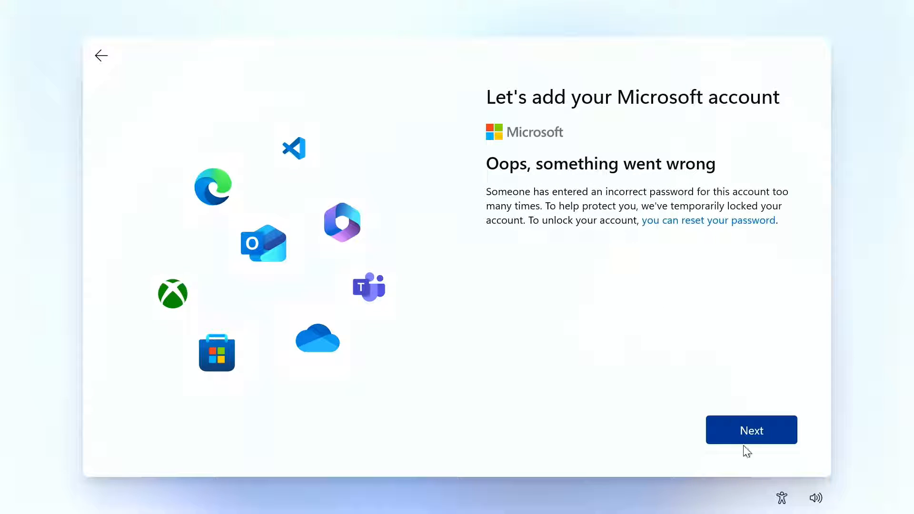
click(744, 442)
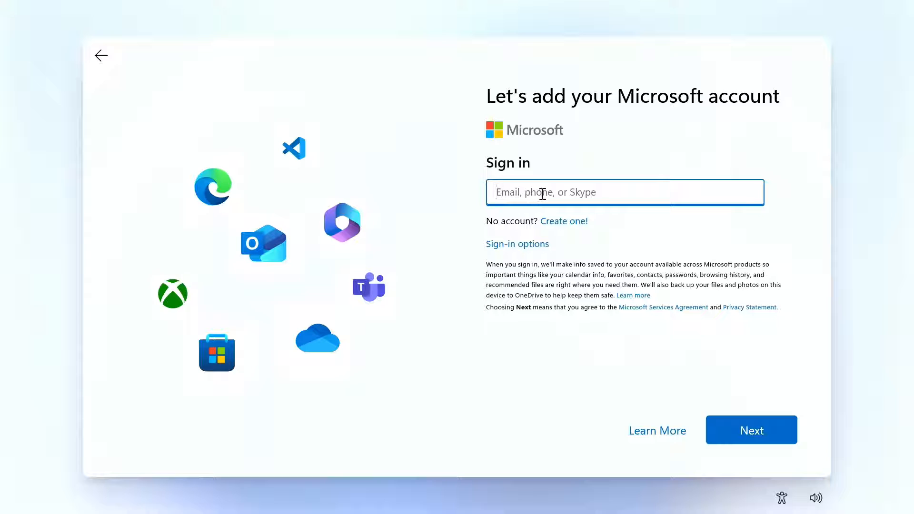
View the alternative sign-in options, then return to the empty email sign-in page.
click(535, 246)
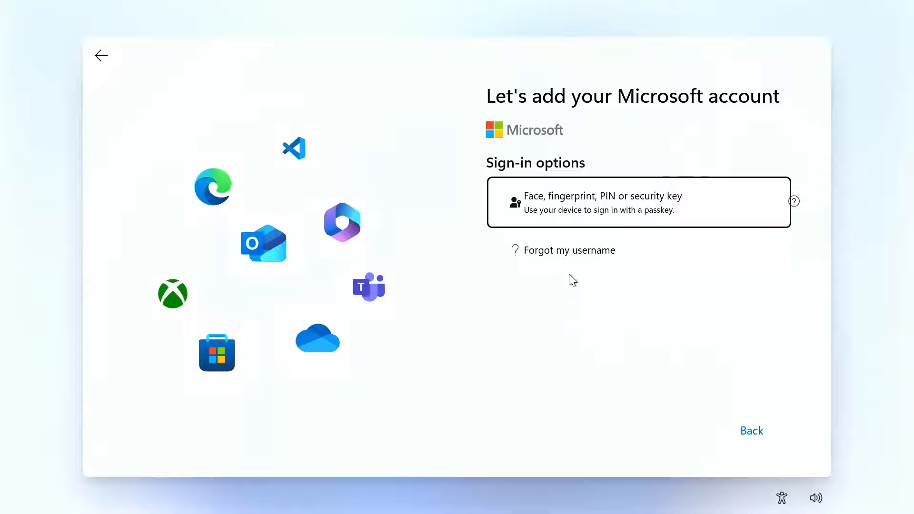
click(751, 431)
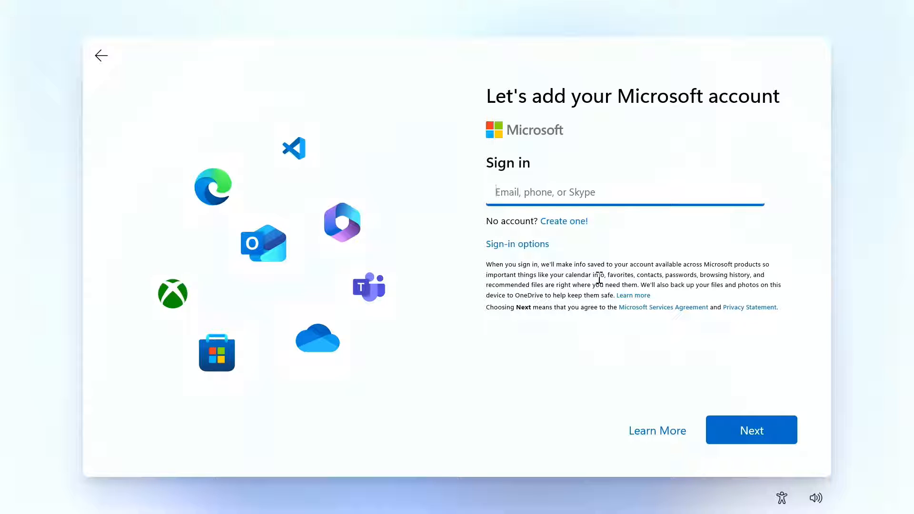
click(543, 274)
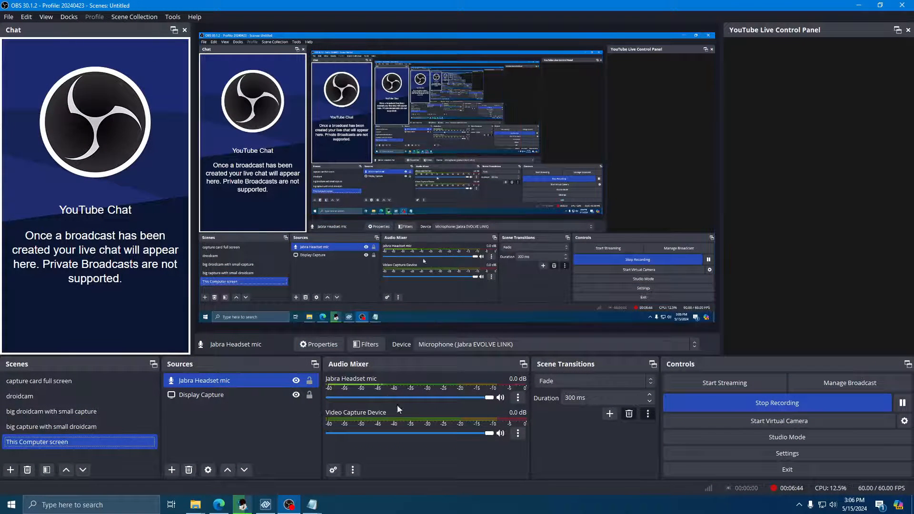
Review the Windows 11 local account notes in Notepad, then minimize Notepad.
click(312, 504)
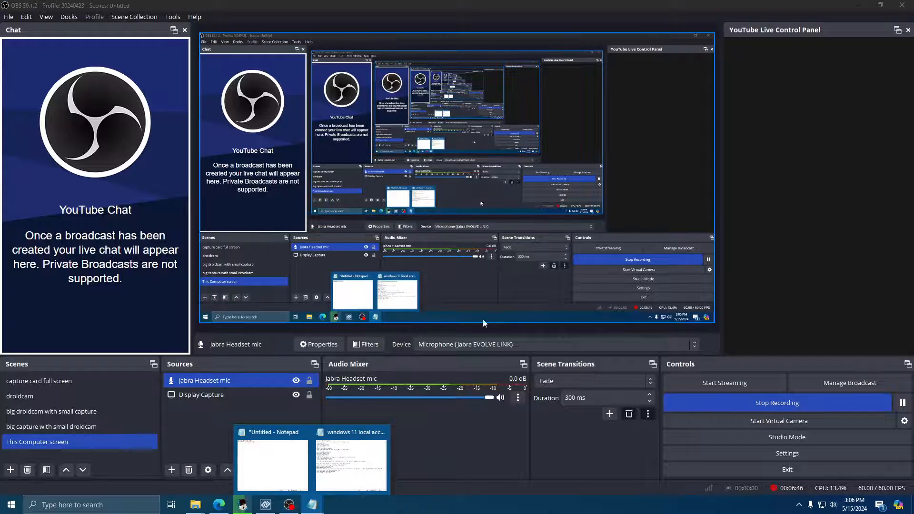
click(343, 452)
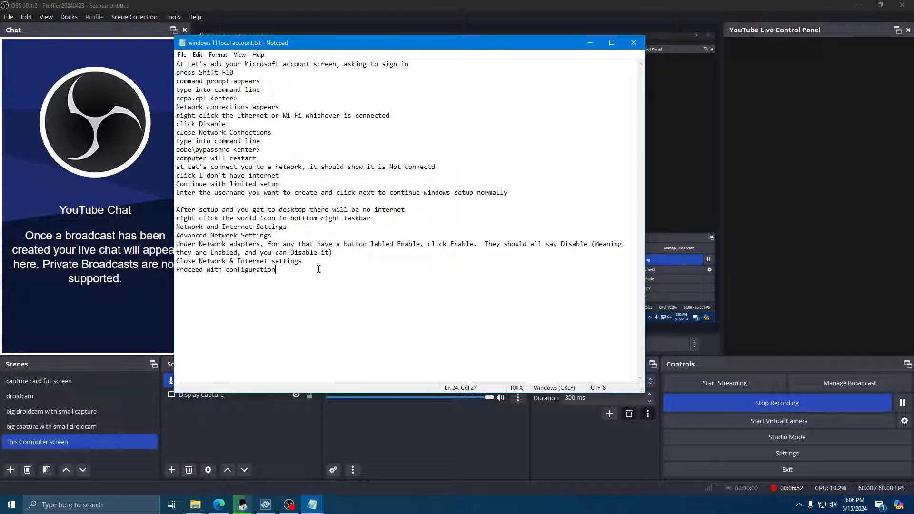
drag(316, 267, 177, 62)
click(308, 178)
click(586, 43)
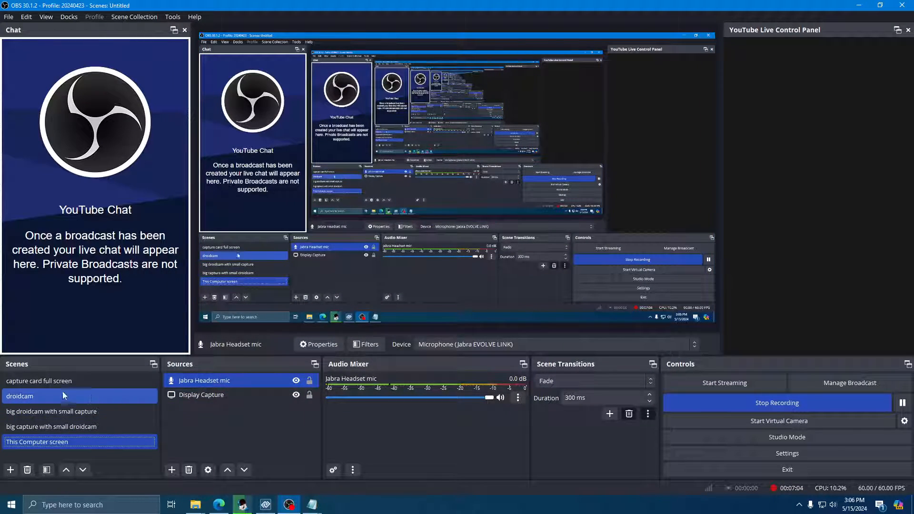
Switch the OBS scene to 'capture card full screen'.
click(42, 383)
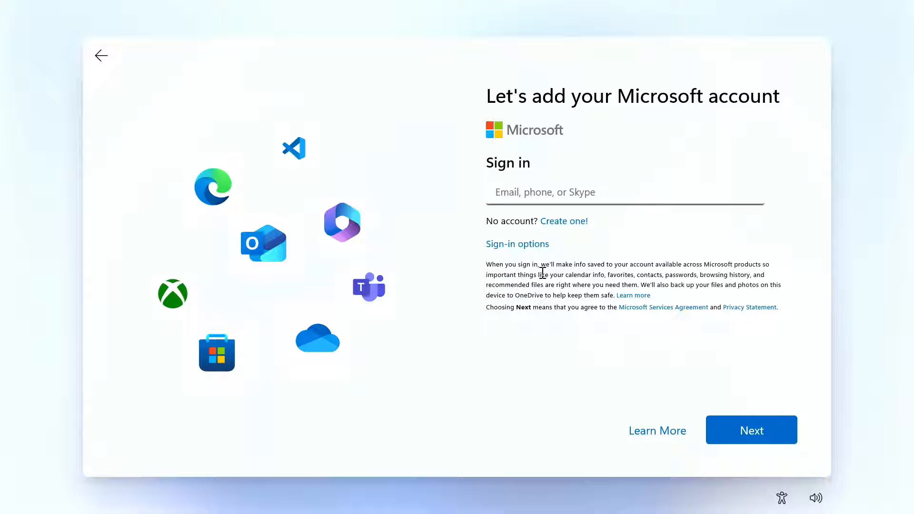
click(55, 443)
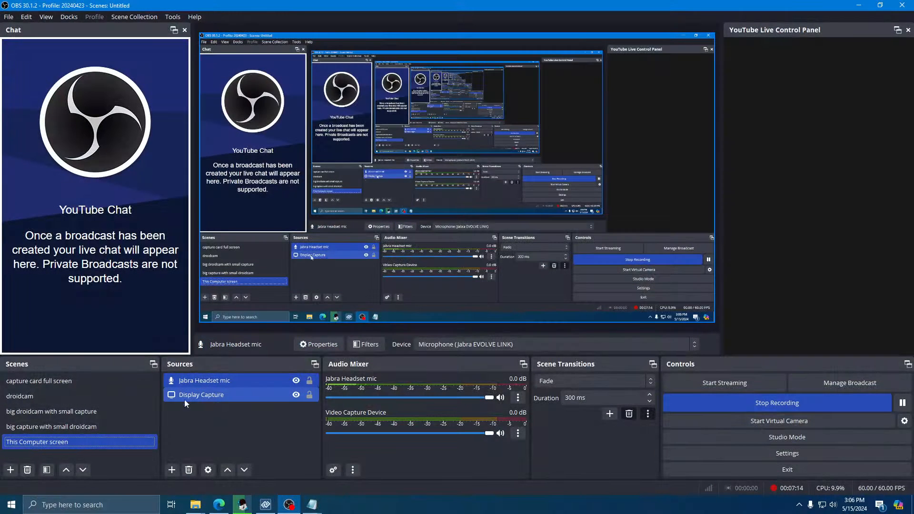
click(41, 382)
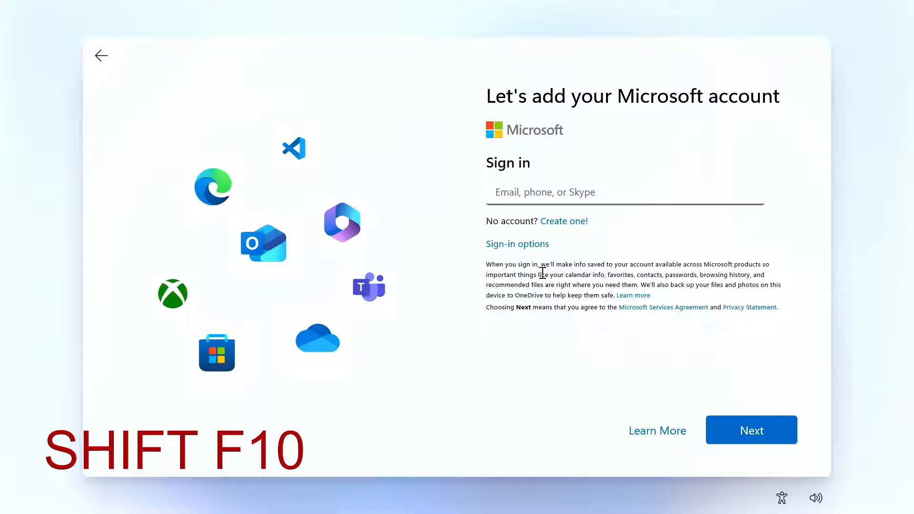
Open Command Prompt with Shift+F10 and run ncpa.cpl to bring up Network Connections.
key(shift+F10)
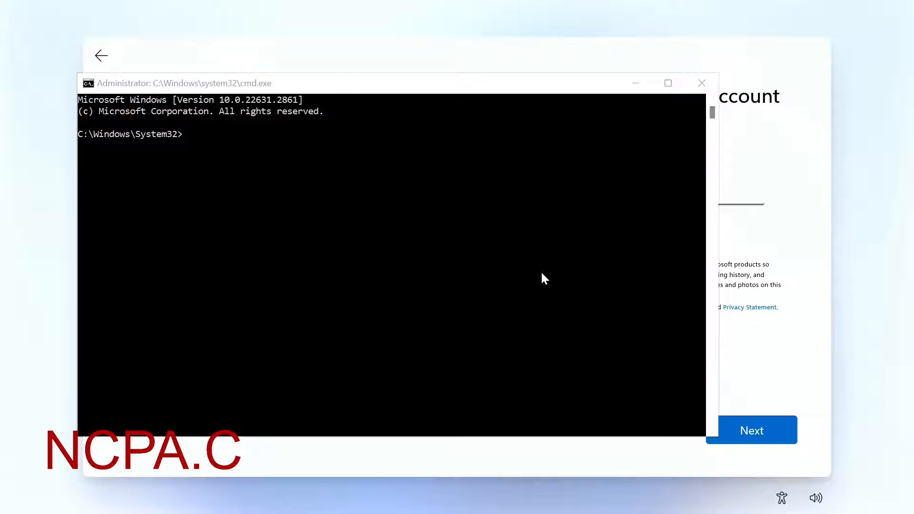
click(515, 247)
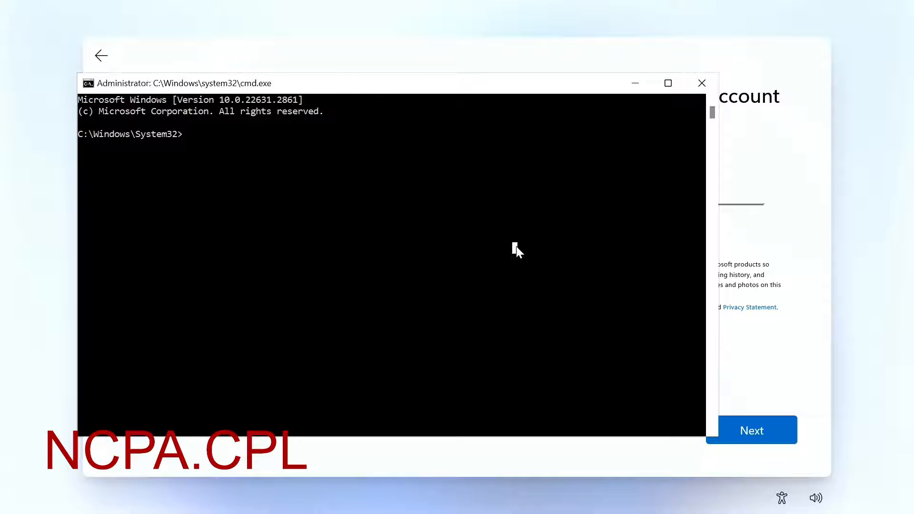
text(ncpa.cpl)
key(Return)
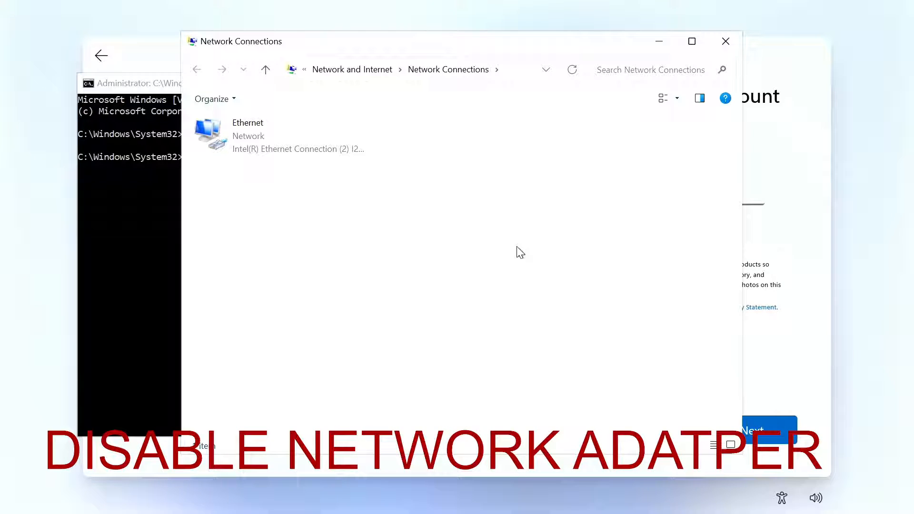
Disable the Ethernet adapter and close Network Connections, returning to the Command Prompt.
right_click(239, 136)
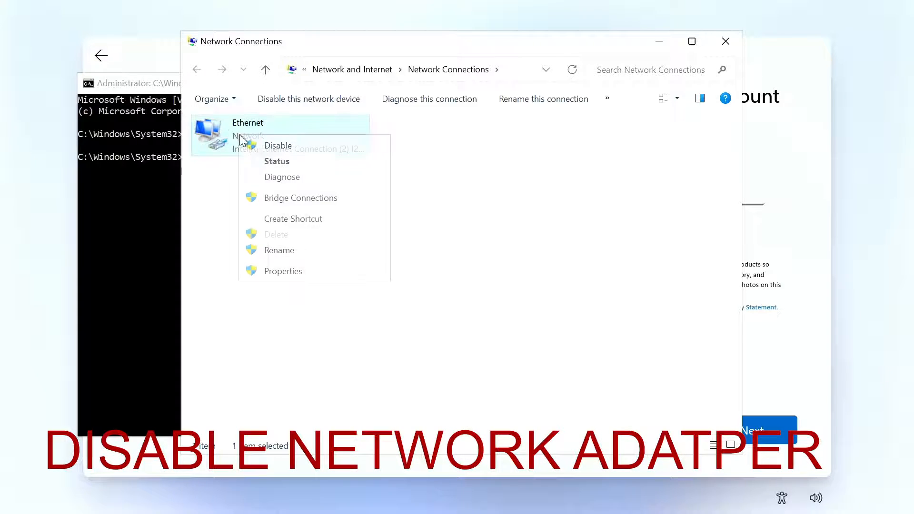
click(288, 146)
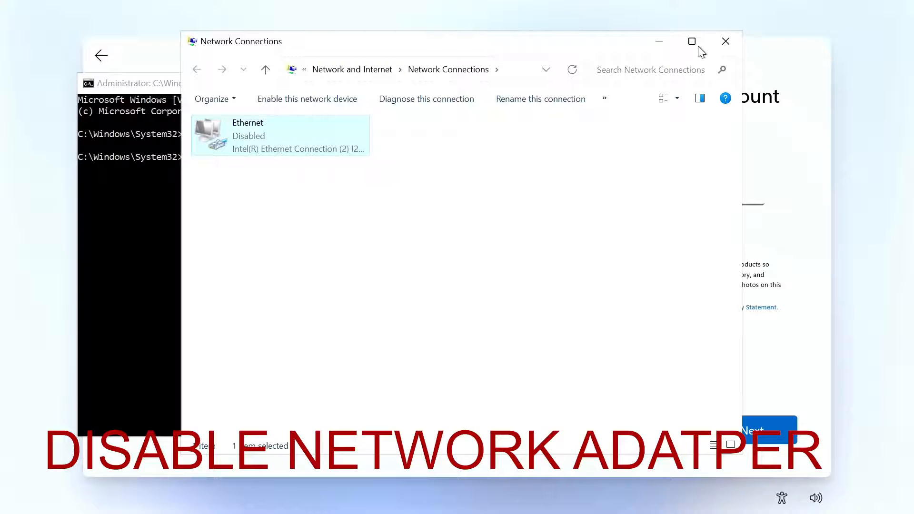
click(728, 41)
click(389, 293)
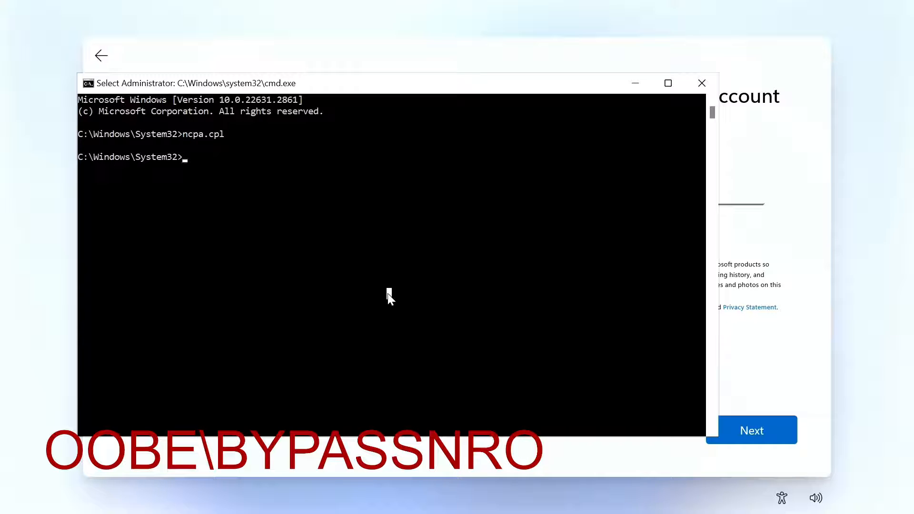
Run oobe\bypassnro in the Command Prompt to restart setup.
text(oobe\)
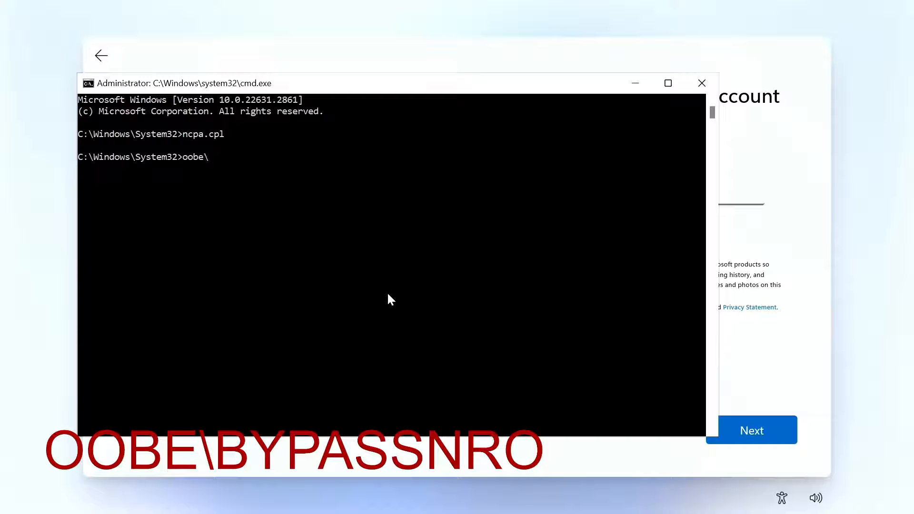
text(bypassnro)
key(Return)
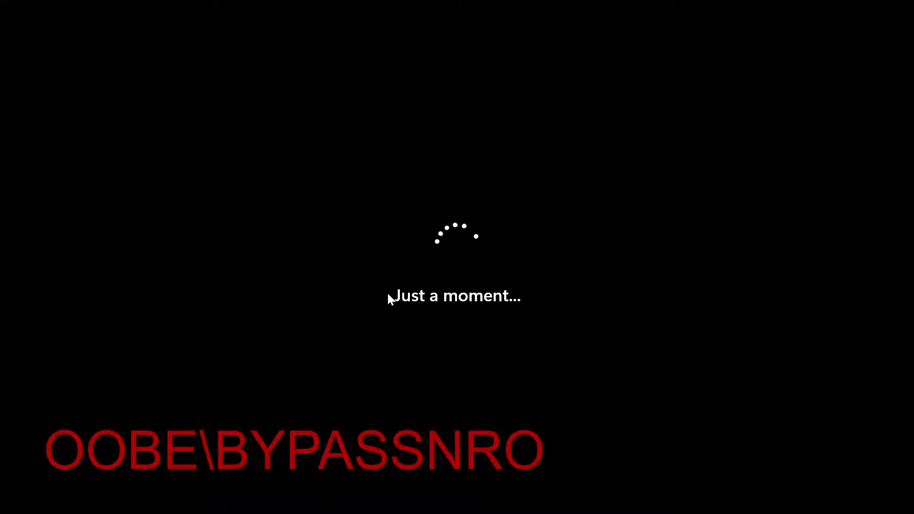
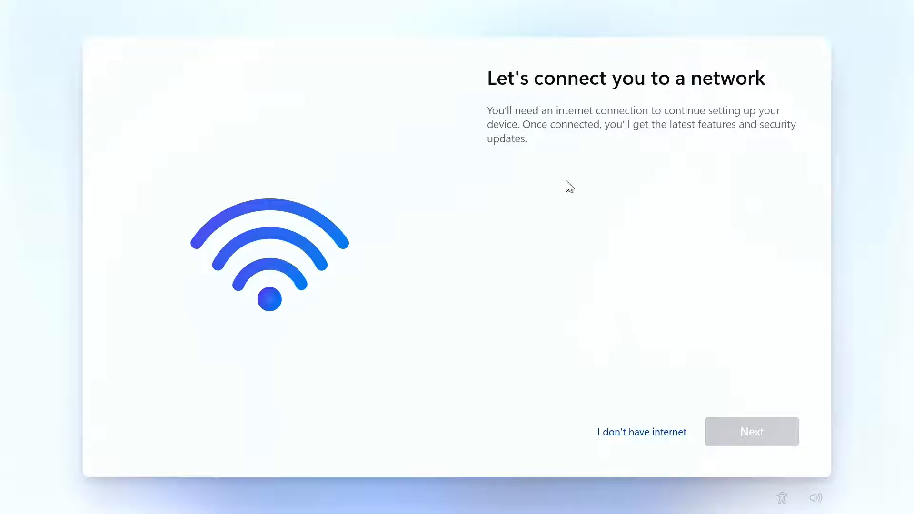
Continue setup offline and create a local account named Owner with a blank password.
click(637, 431)
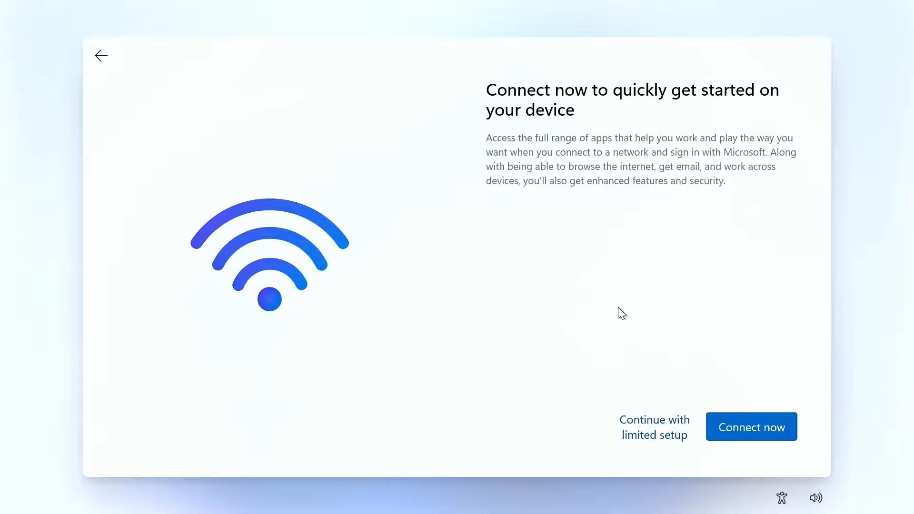
click(657, 423)
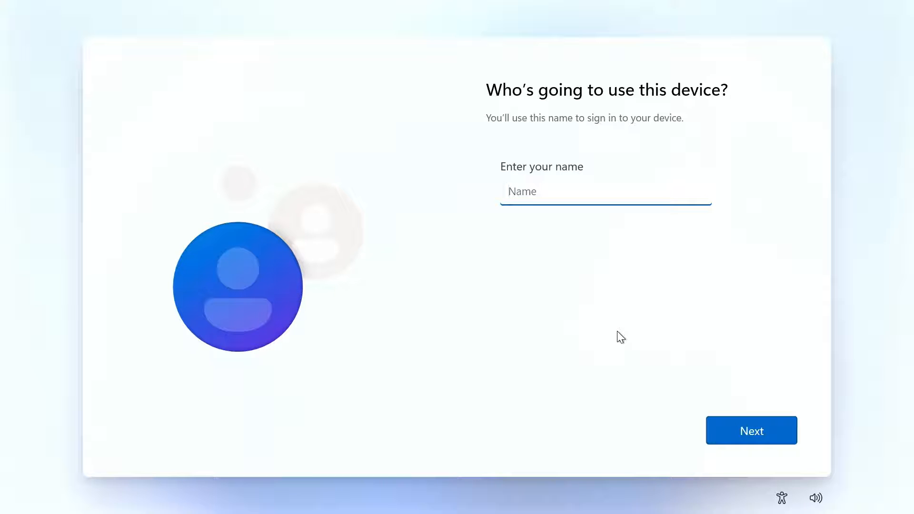
text(Owner)
key(Return)
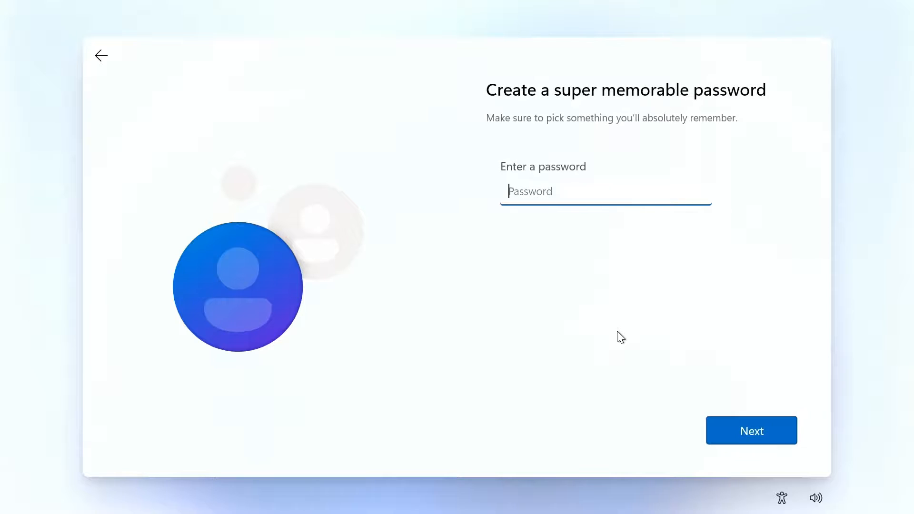
click(781, 431)
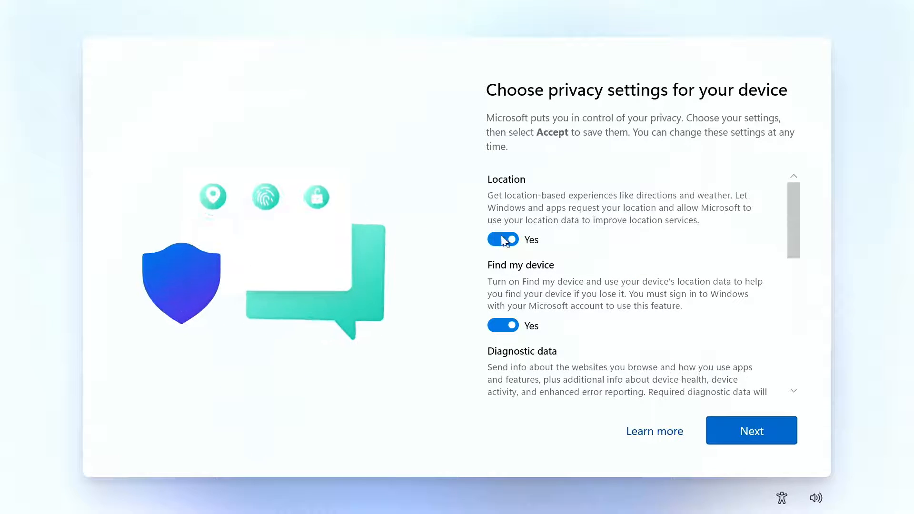
Switch off every privacy option, limit diagnostic data to required only, and accept.
click(497, 239)
click(503, 313)
scroll(521, 315, down, 3)
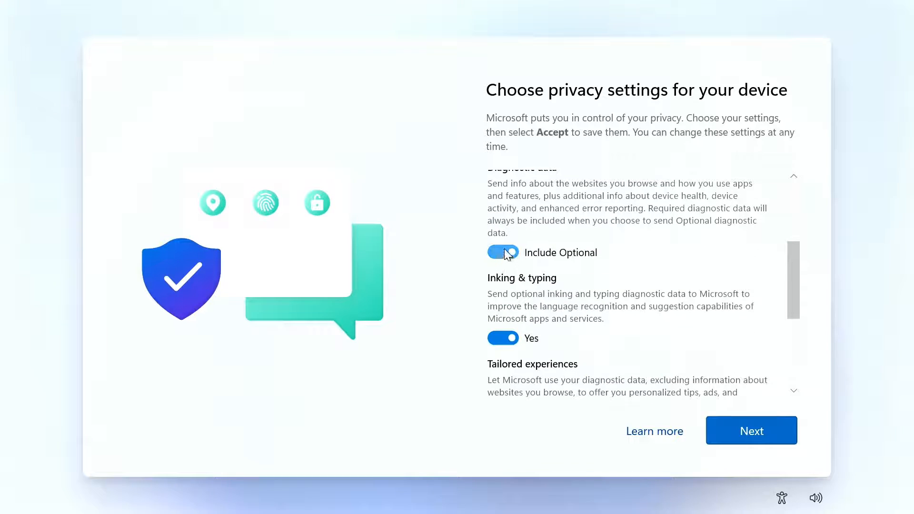
click(503, 252)
click(500, 322)
scroll(501, 286, down, 3)
click(501, 236)
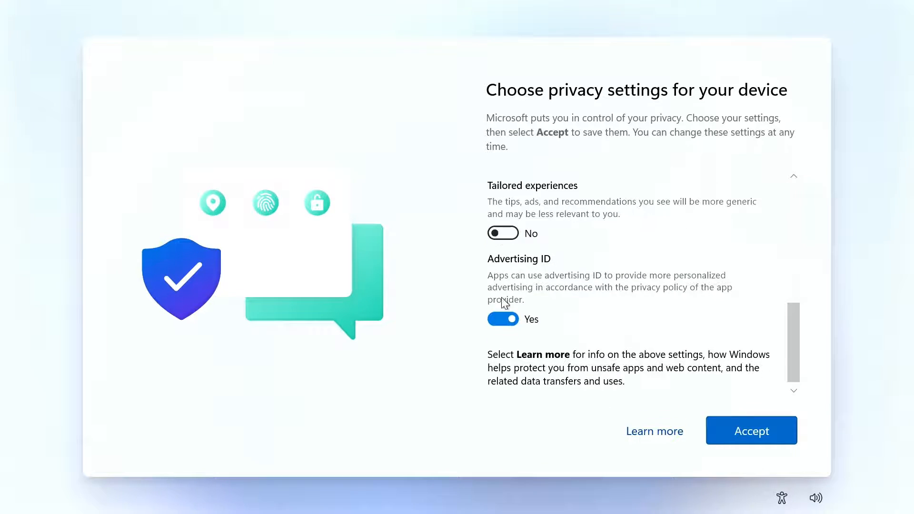
click(504, 319)
click(728, 429)
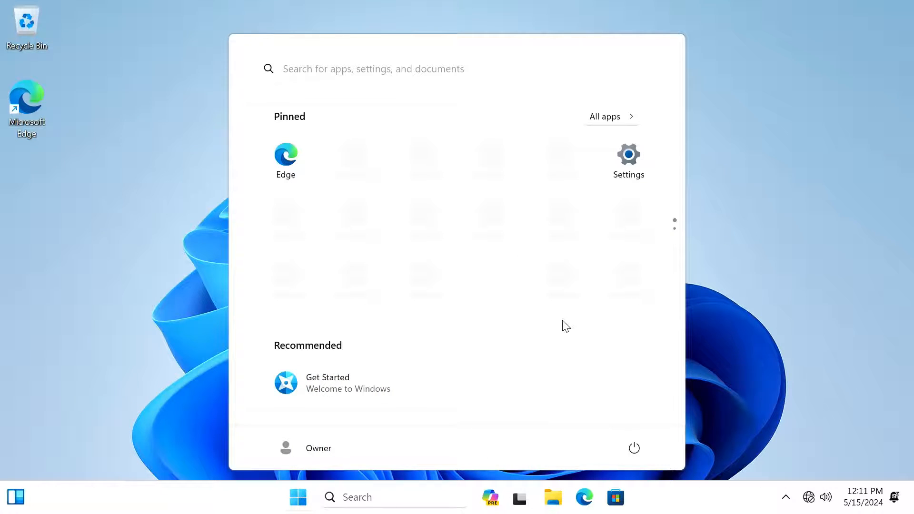
Enable the Ethernet adapter under Advanced network settings and close Settings.
right_click(807, 497)
click(824, 458)
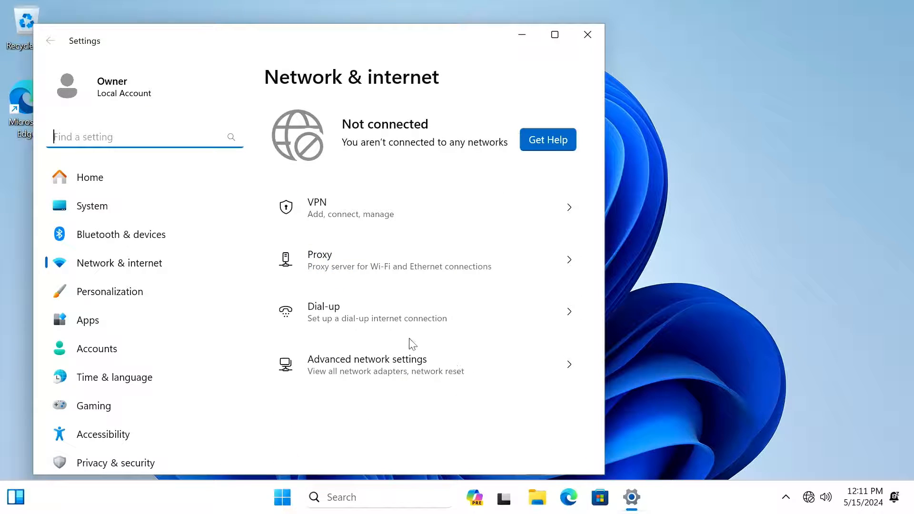
click(391, 367)
click(507, 152)
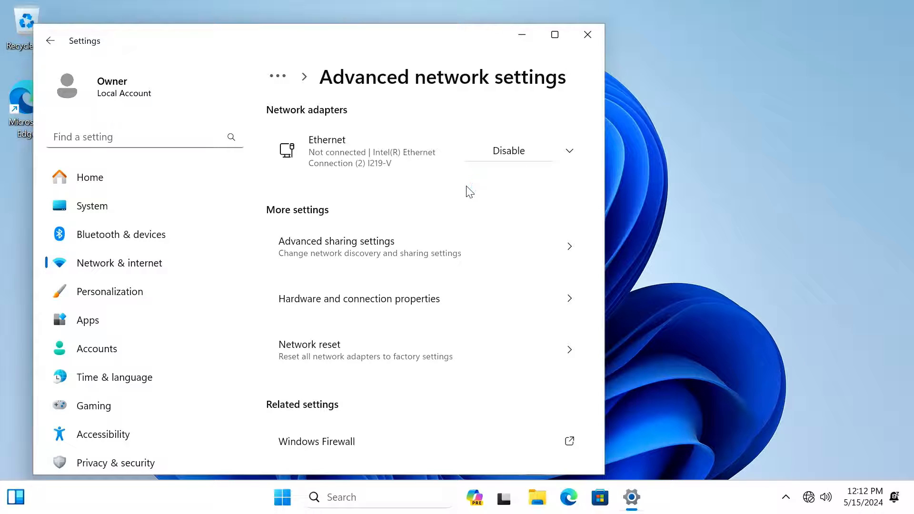
click(587, 33)
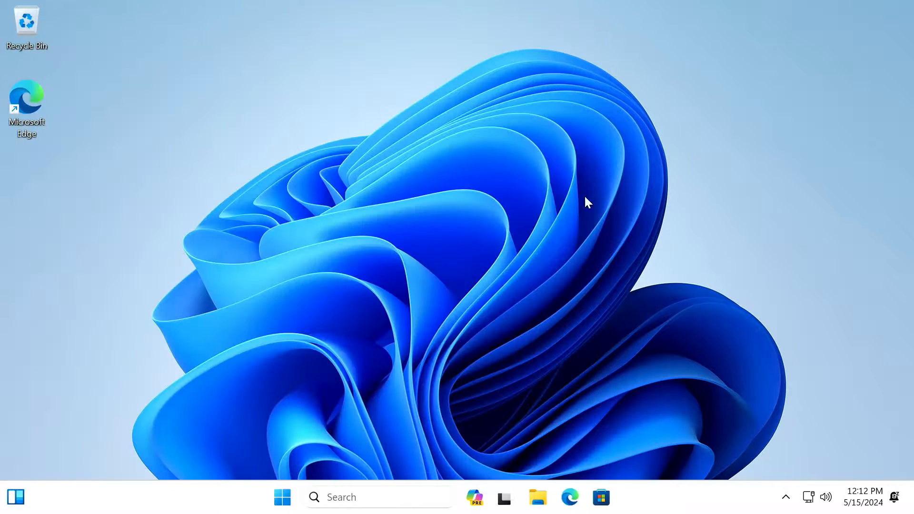
Finish Edge first-run setup without signing in, importing data or sharing personalization data.
click(585, 495)
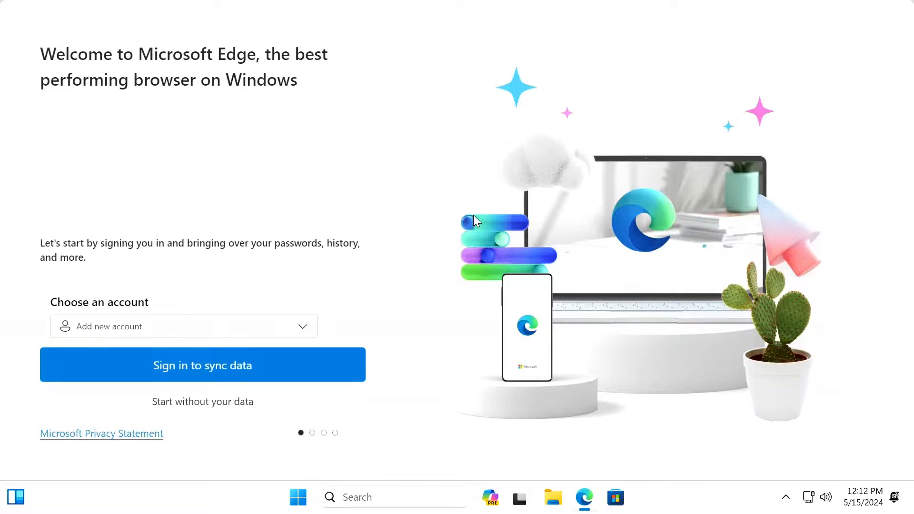
click(207, 404)
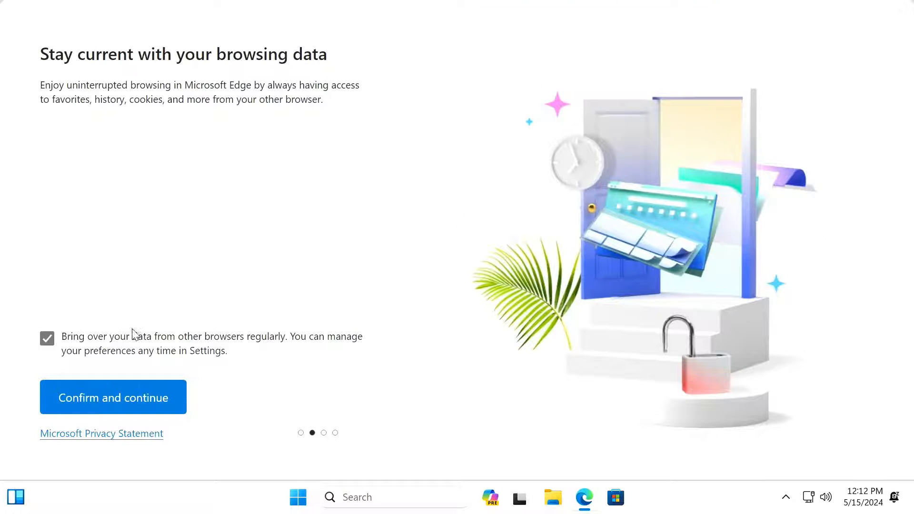
click(46, 341)
click(122, 398)
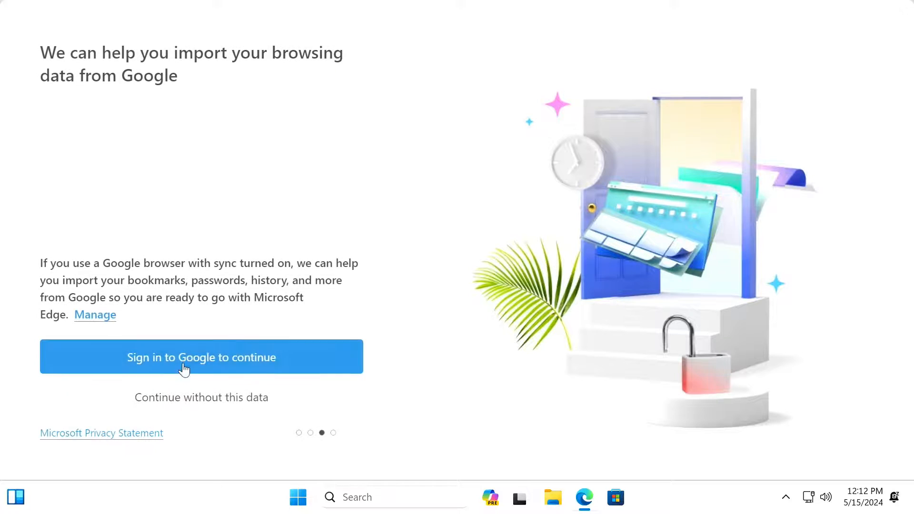
click(241, 398)
click(46, 356)
click(150, 410)
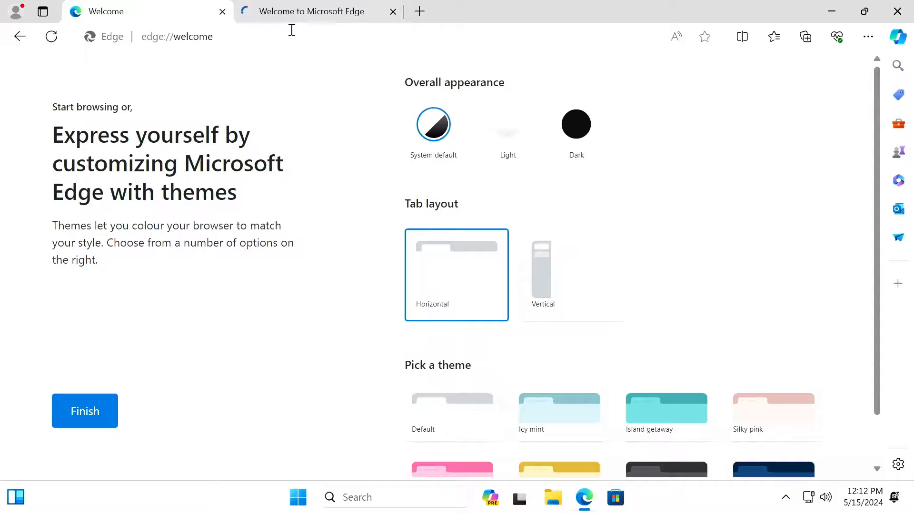
click(222, 11)
Load google.com in a new tab, then close Edge.
click(248, 11)
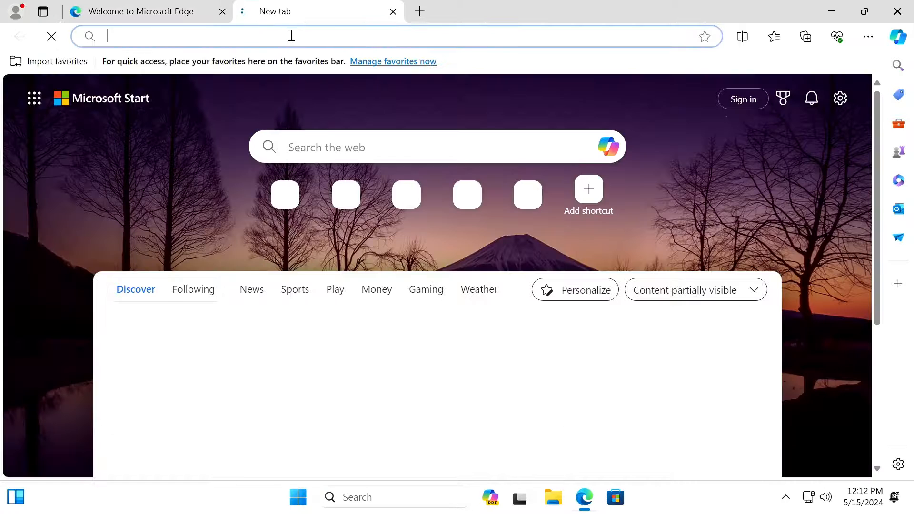
text(google.com)
key(Return)
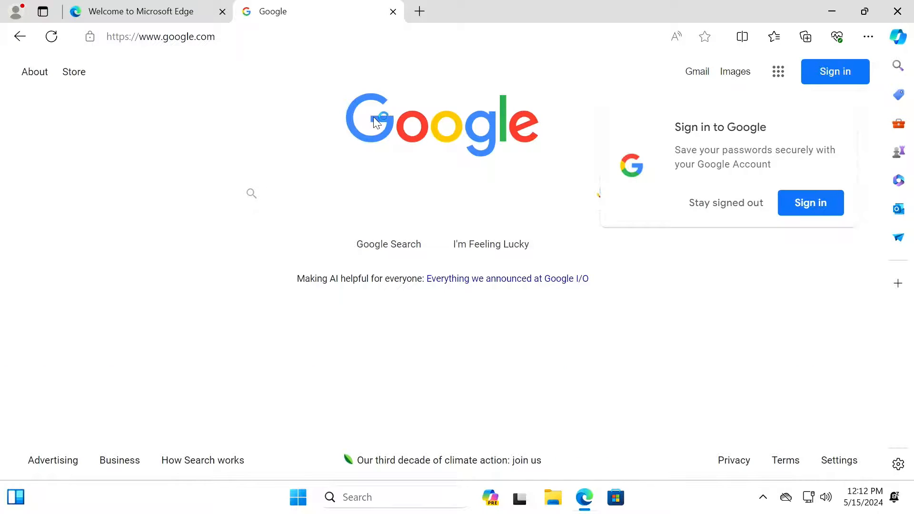
click(896, 11)
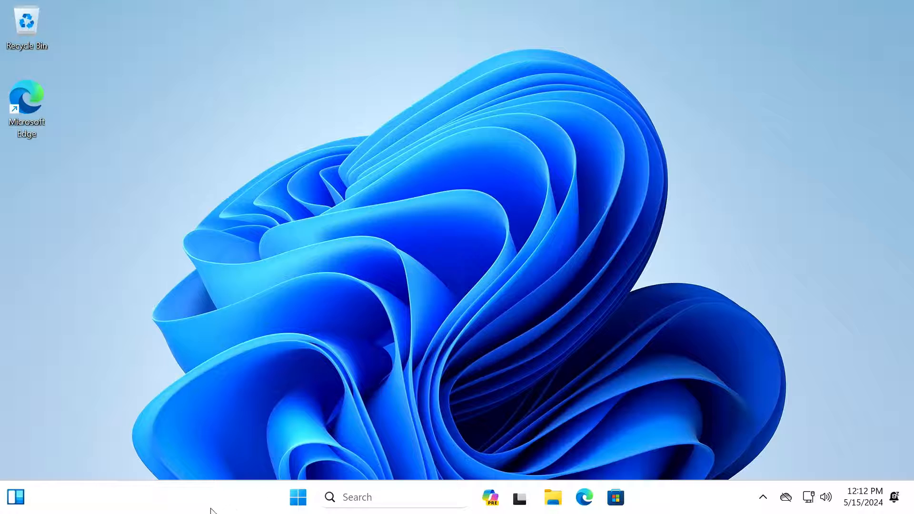
Hide Task view, Widgets and Copilot from the taskbar and align it to the left.
right_click(197, 501)
click(244, 467)
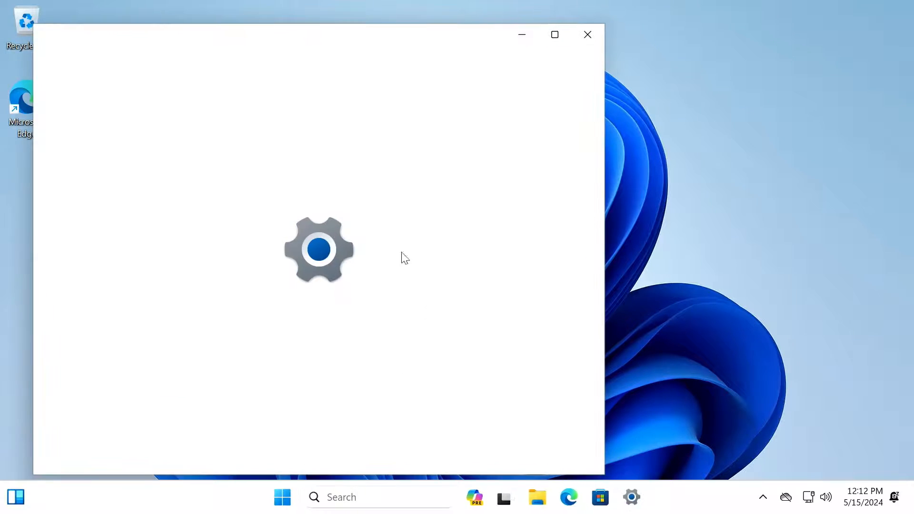
scroll(471, 353, down, 4)
scroll(541, 159, up, 5)
click(541, 282)
click(540, 239)
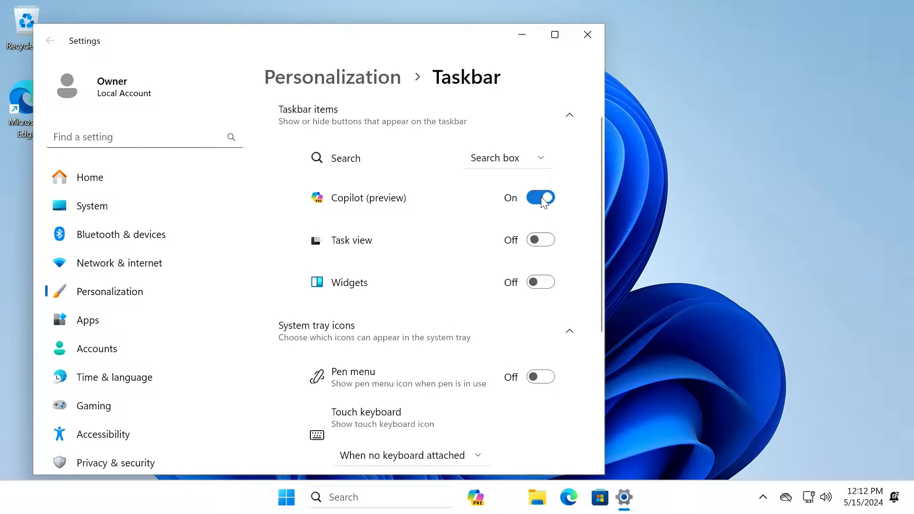
click(543, 199)
scroll(540, 292, down, 5)
click(524, 361)
click(524, 328)
scroll(524, 319, down, 2)
click(523, 300)
click(523, 358)
click(450, 336)
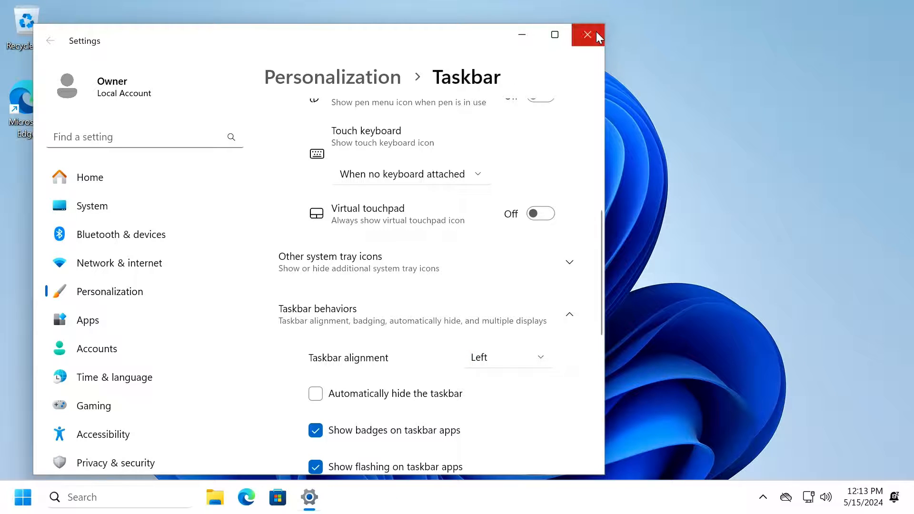
click(595, 35)
Check for app updates in the Microsoft Store library and minimize the Store.
click(278, 497)
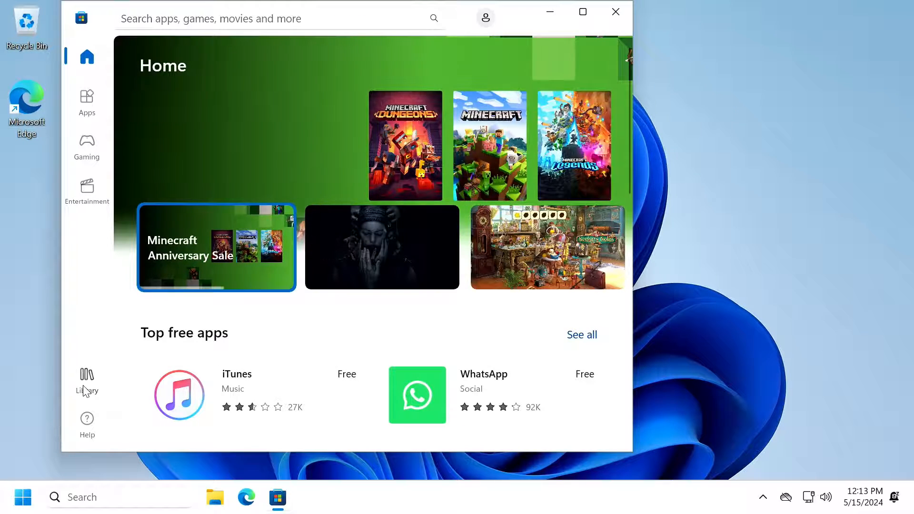
click(86, 379)
click(564, 103)
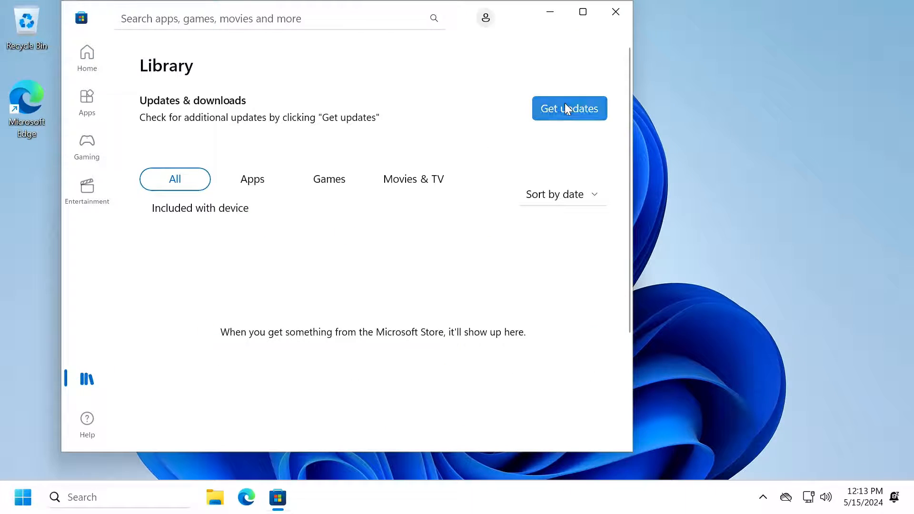
click(551, 11)
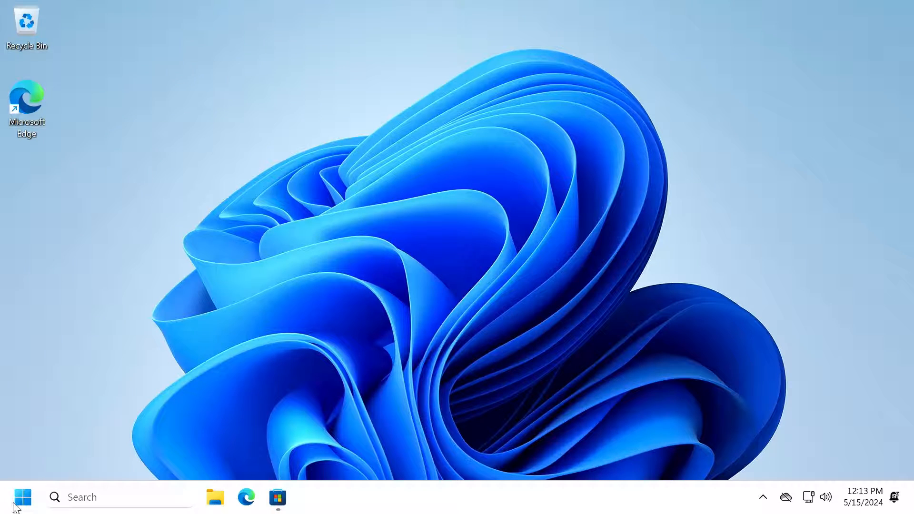
click(23, 497)
Uninstall the pinned Outlook and Office apps from the Start menu.
right_click(208, 162)
click(252, 214)
click(214, 300)
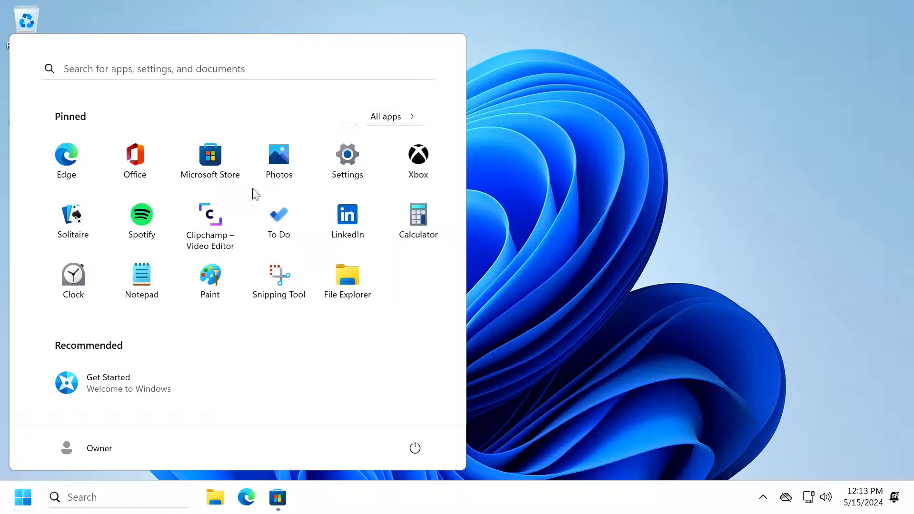
right_click(127, 173)
click(185, 296)
click(186, 301)
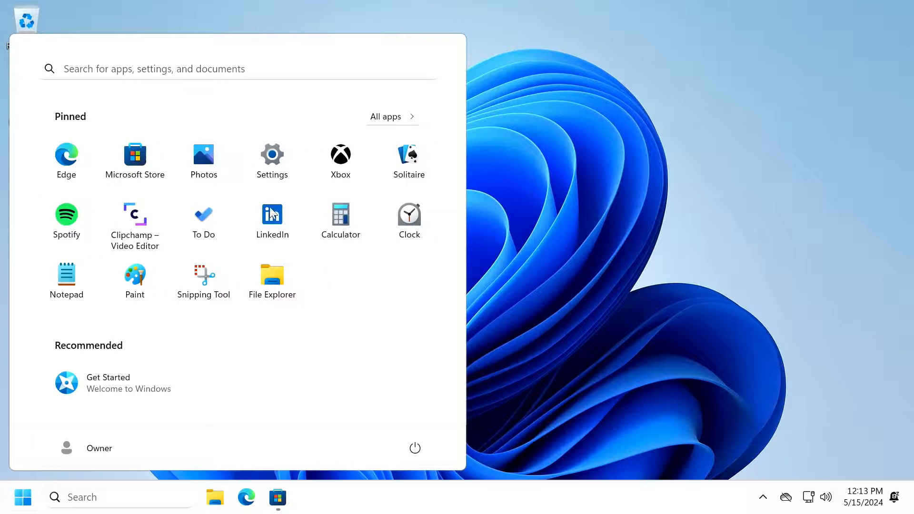
Uninstall LinkedIn, Clipchamp and Spotify, then close the Start menu.
right_click(272, 214)
click(320, 268)
click(195, 302)
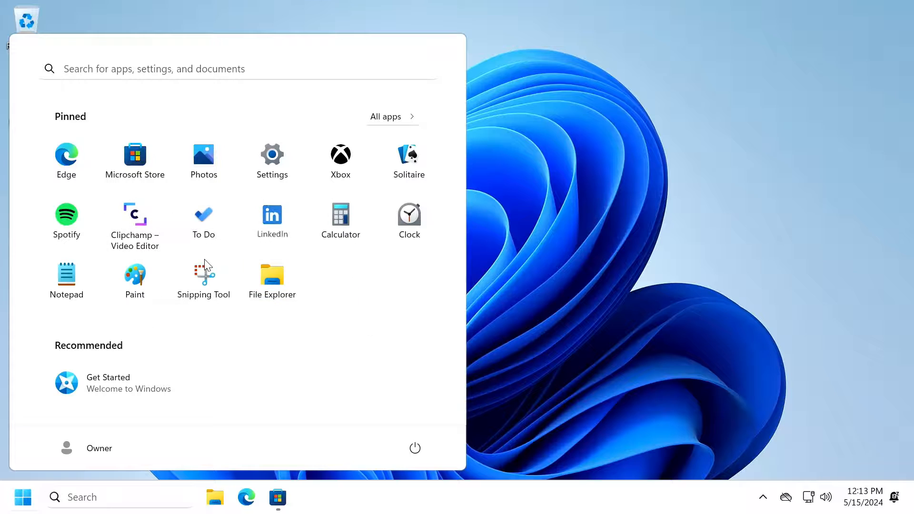
right_click(135, 219)
click(185, 353)
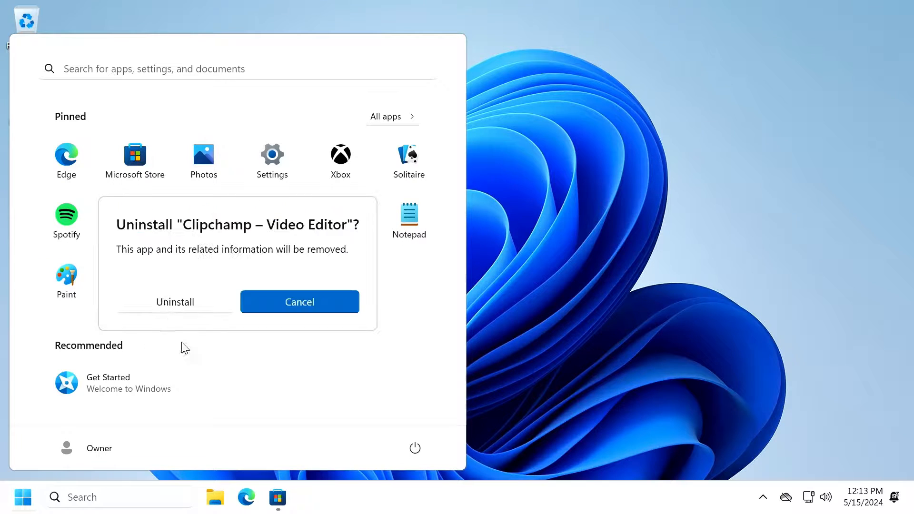
click(227, 306)
right_click(76, 234)
click(122, 273)
click(213, 310)
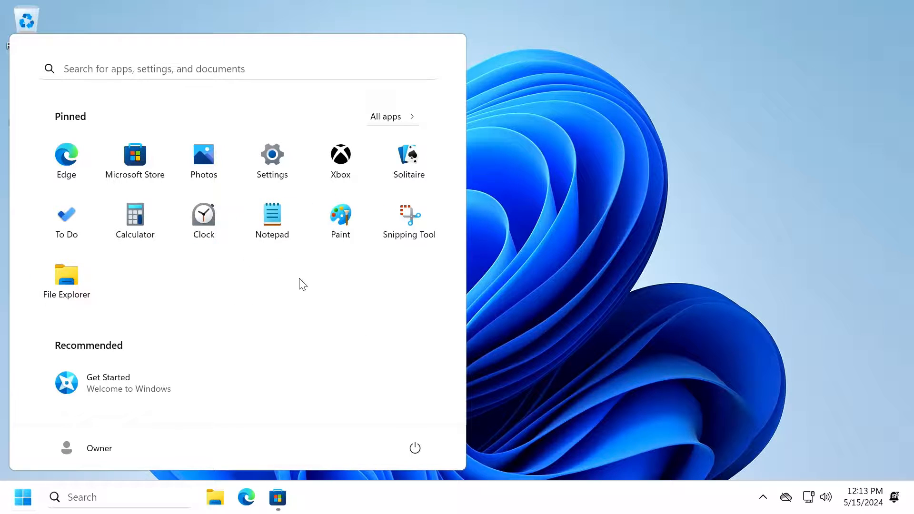
click(518, 220)
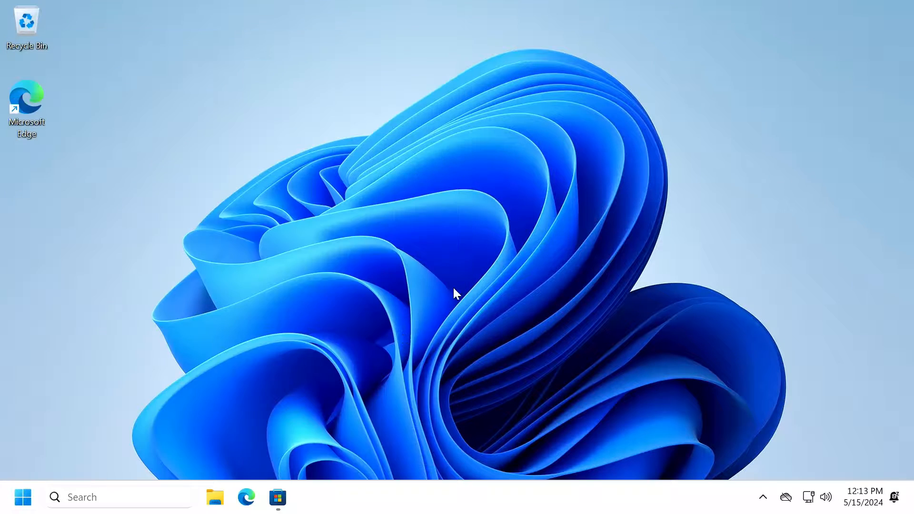
Hide the Edge sidebar and turn off Shopping, Discover, tab-organizing, Find related matches and nonprofit suggestions.
click(246, 498)
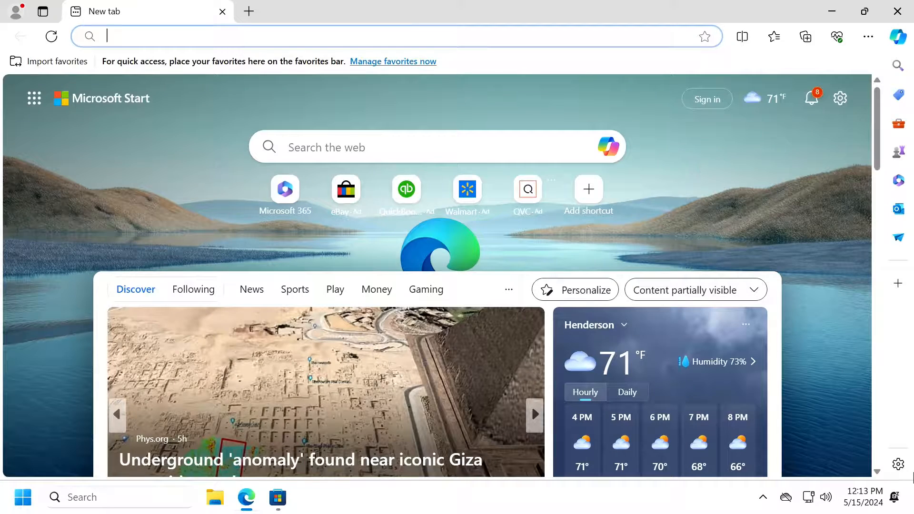
click(897, 464)
click(838, 413)
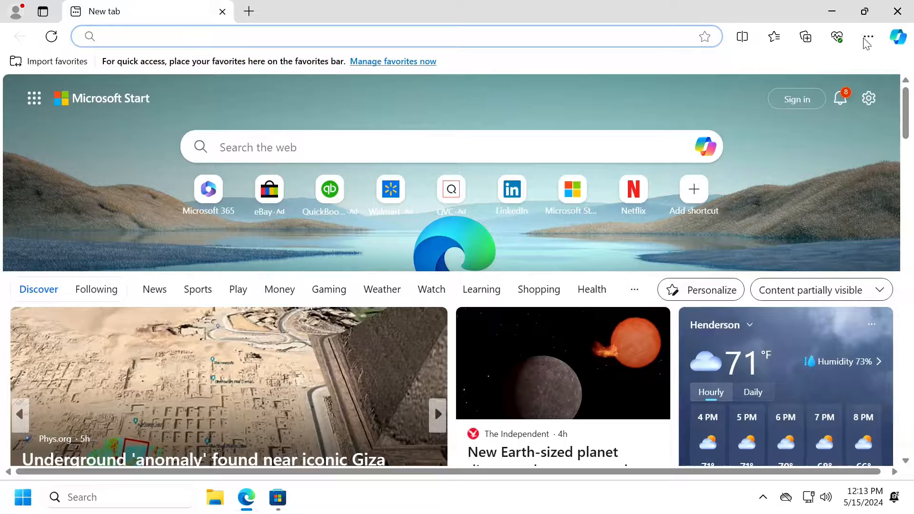
click(868, 37)
click(721, 420)
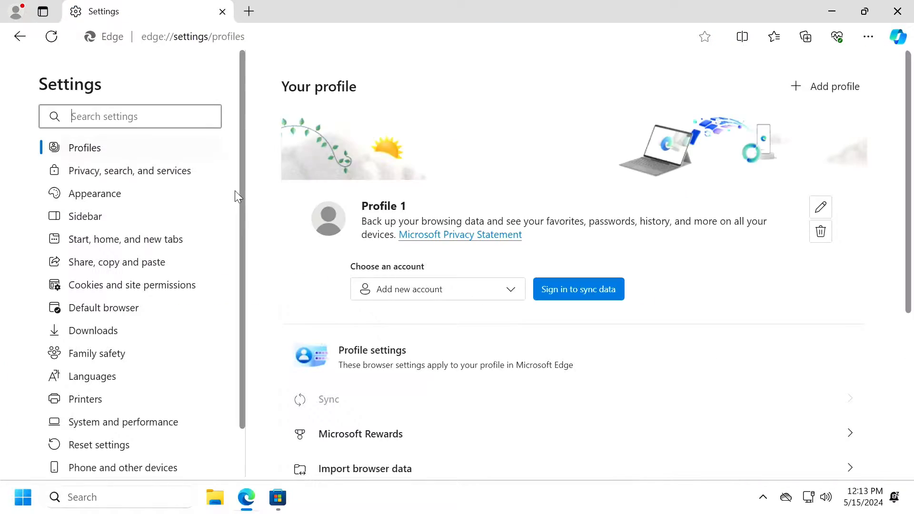
click(137, 180)
scroll(632, 337, down, 20)
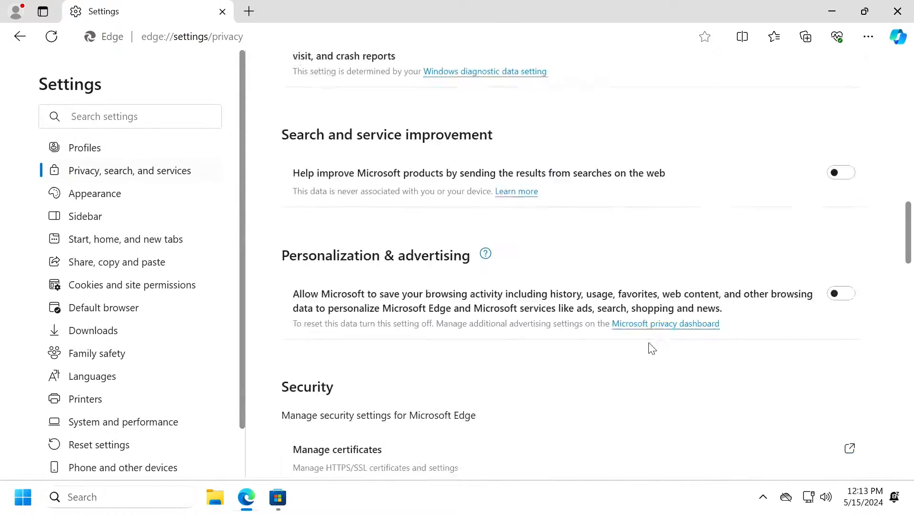
scroll(678, 358, down, 20)
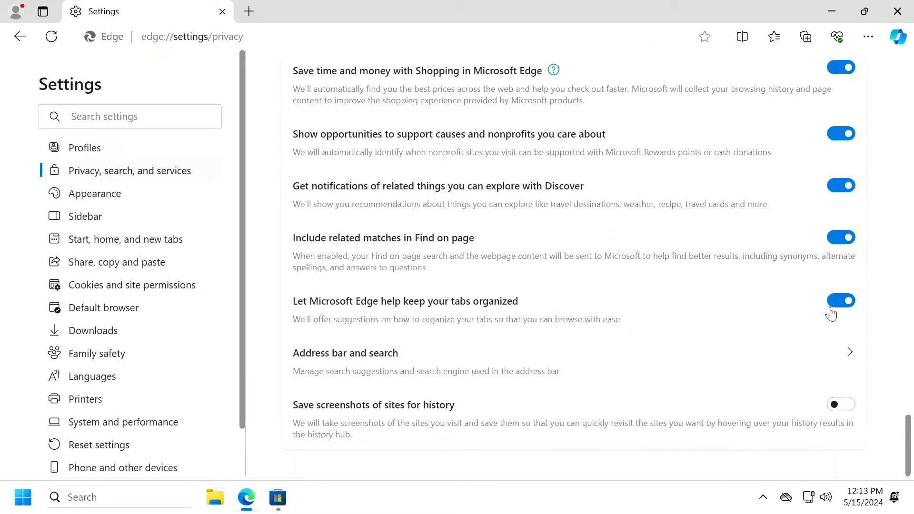
click(840, 304)
click(842, 237)
click(840, 186)
click(841, 134)
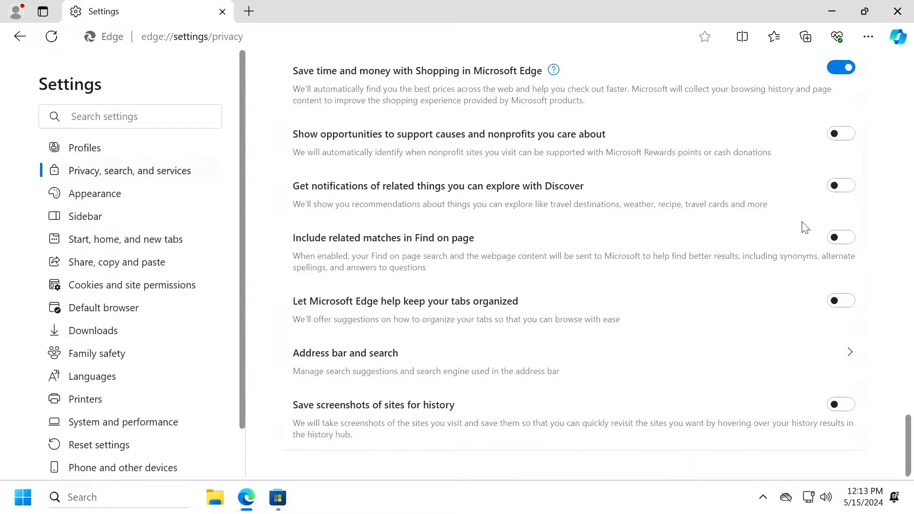
scroll(810, 237, up, 4)
click(841, 260)
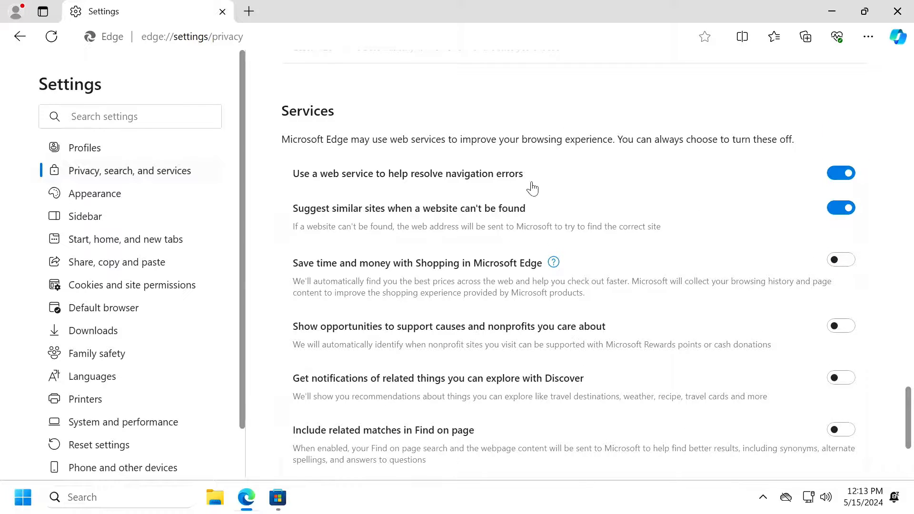
Make Google the address bar search engine.
scroll(662, 226, down, 4)
click(787, 363)
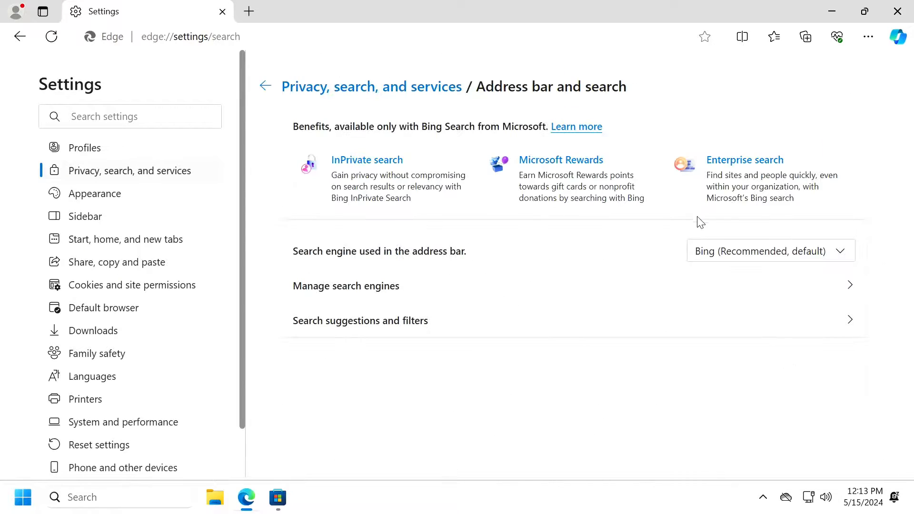
click(725, 252)
click(729, 322)
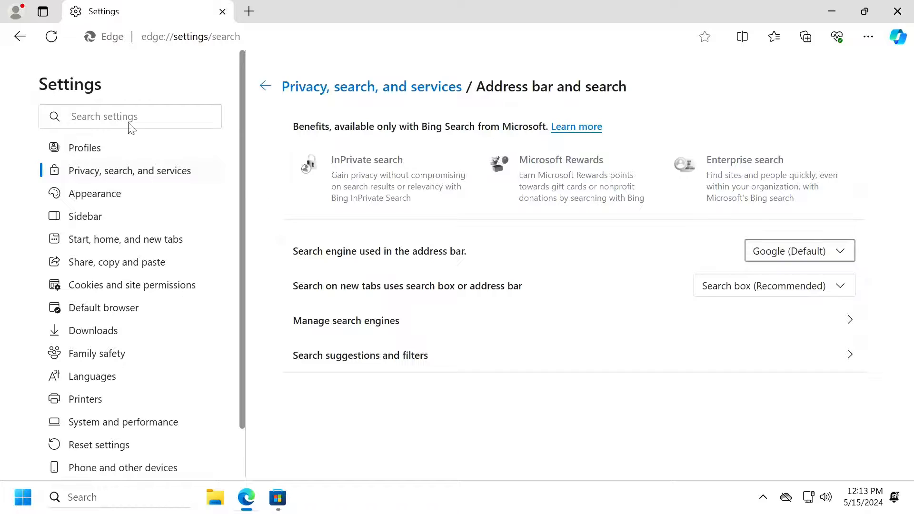
Set Edge to open the Google homepage at startup using the open tab.
click(250, 12)
text(google.com)
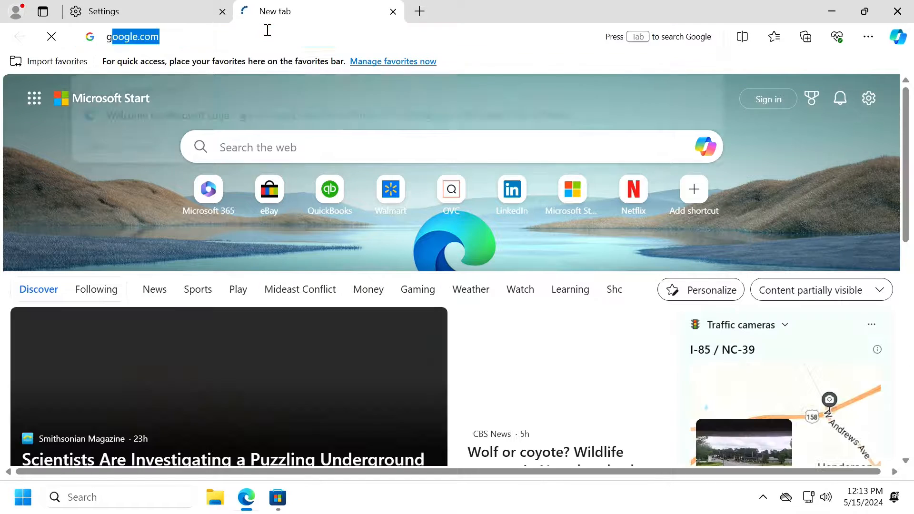
key(Return)
click(210, 14)
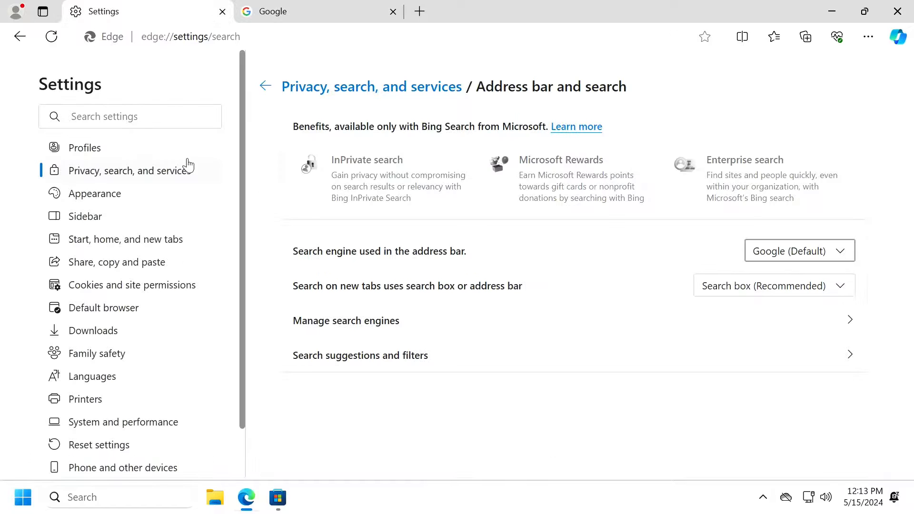
click(143, 240)
click(295, 181)
click(815, 238)
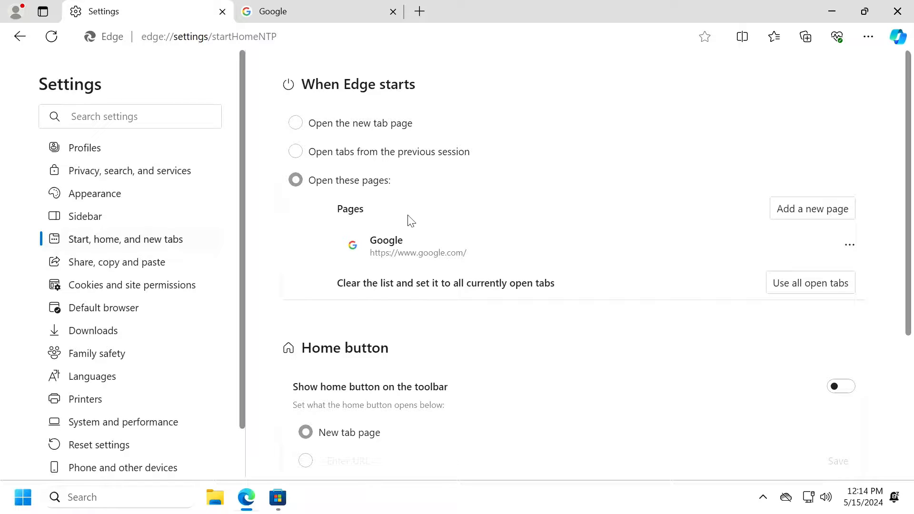
Close and relaunch Edge several times to confirm it starts on Google.
click(897, 11)
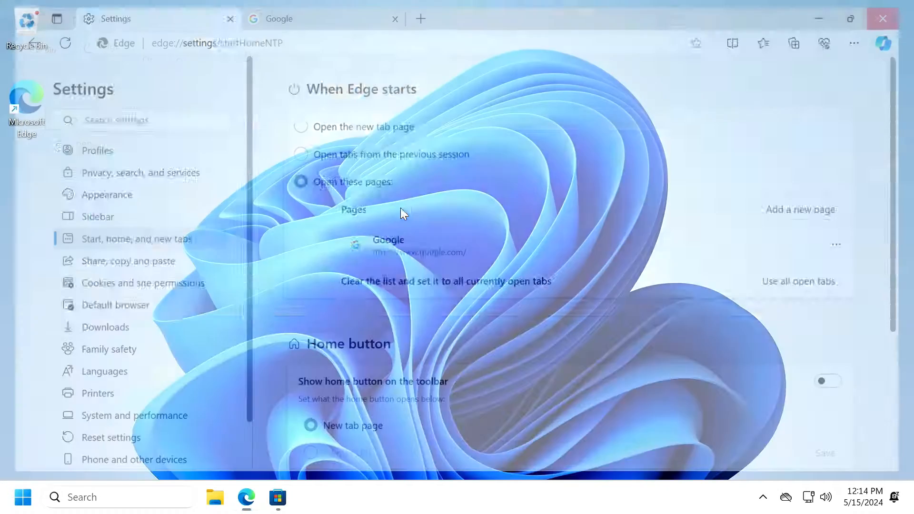
double_click(29, 99)
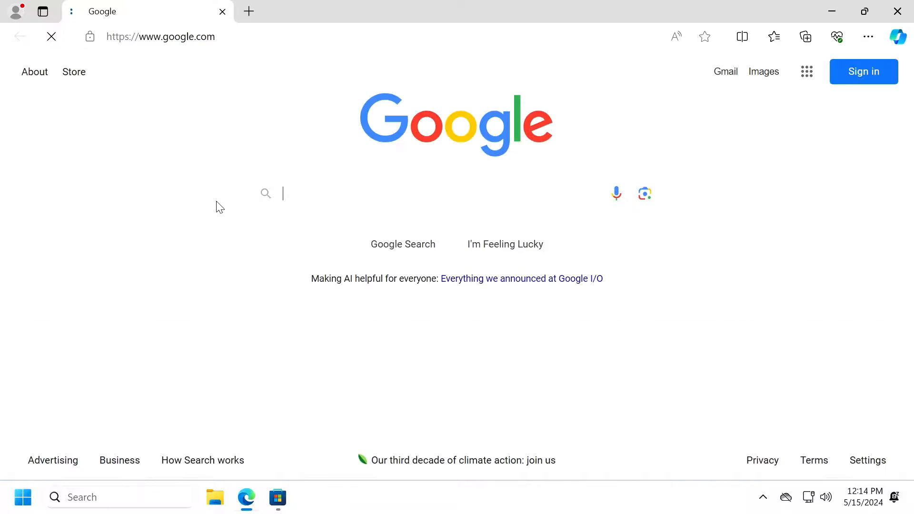
click(897, 11)
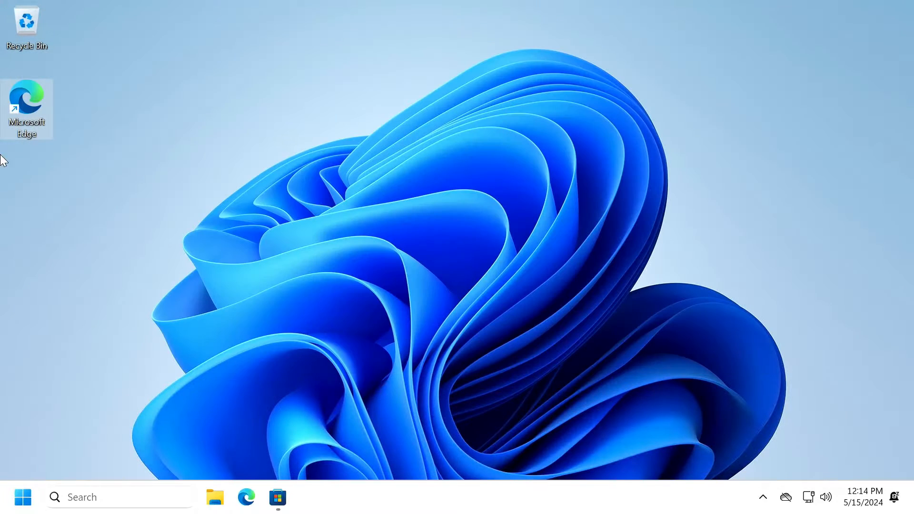
double_click(44, 93)
click(897, 11)
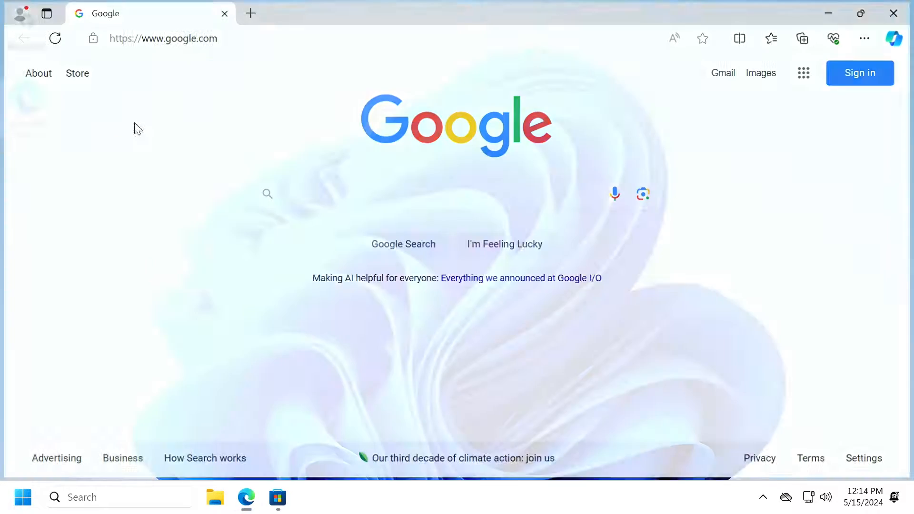
double_click(18, 116)
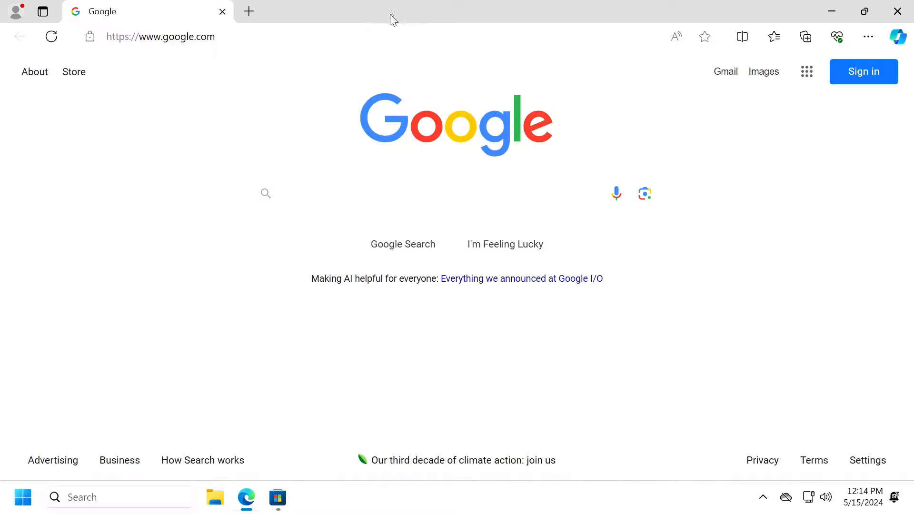
click(897, 11)
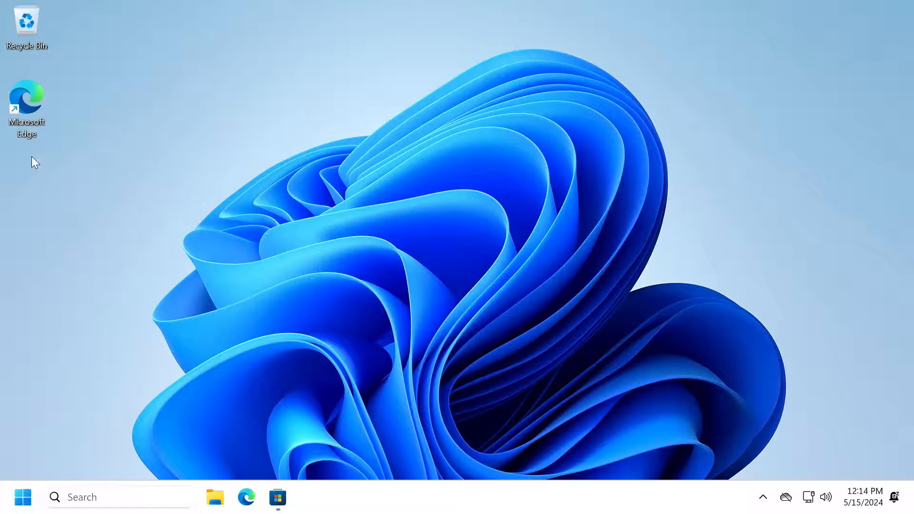
double_click(43, 117)
Check for a browser update on the About Microsoft Edge page, then close Edge.
click(868, 36)
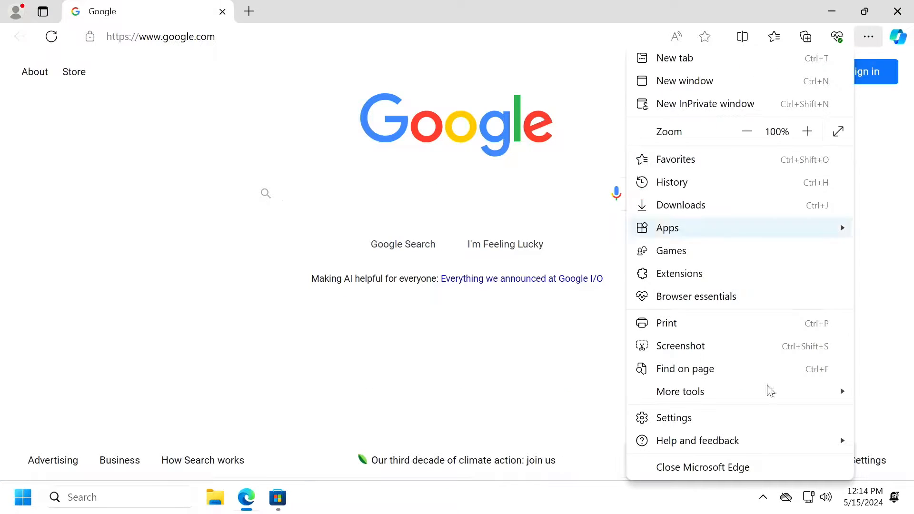
mouse_move(736, 440)
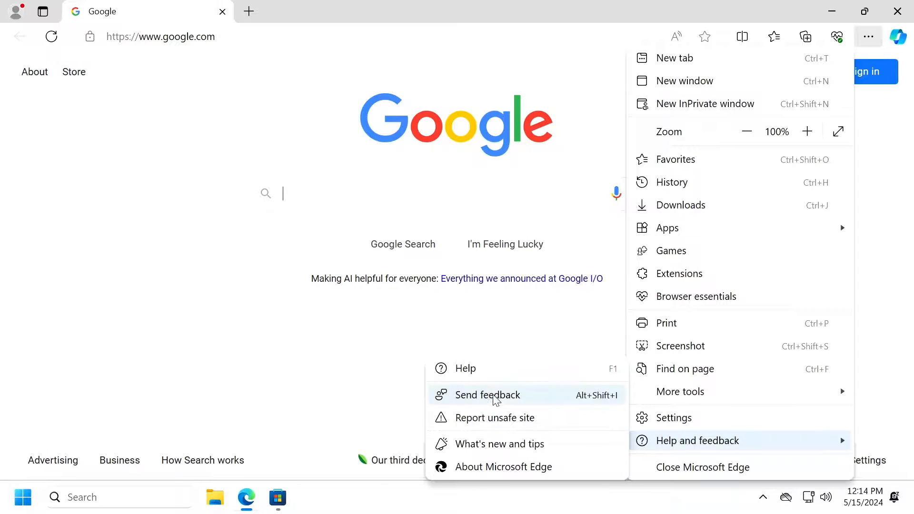
click(505, 469)
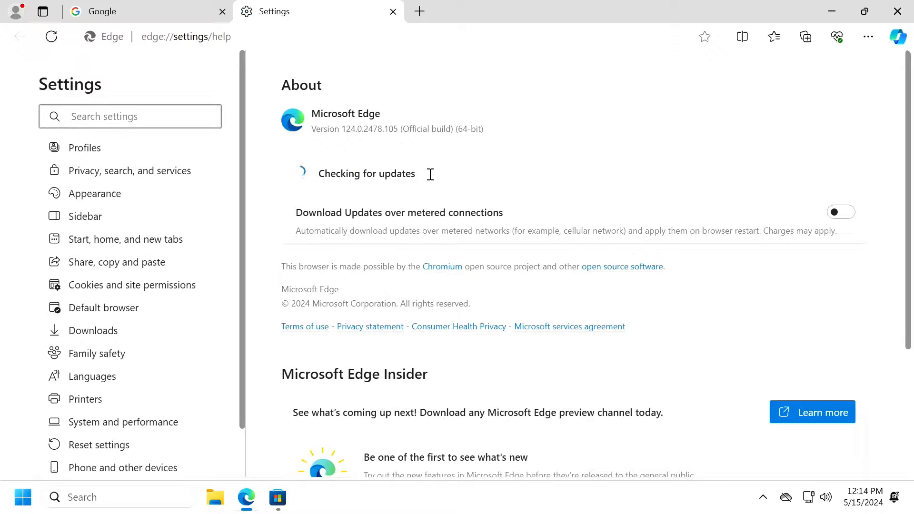
click(393, 11)
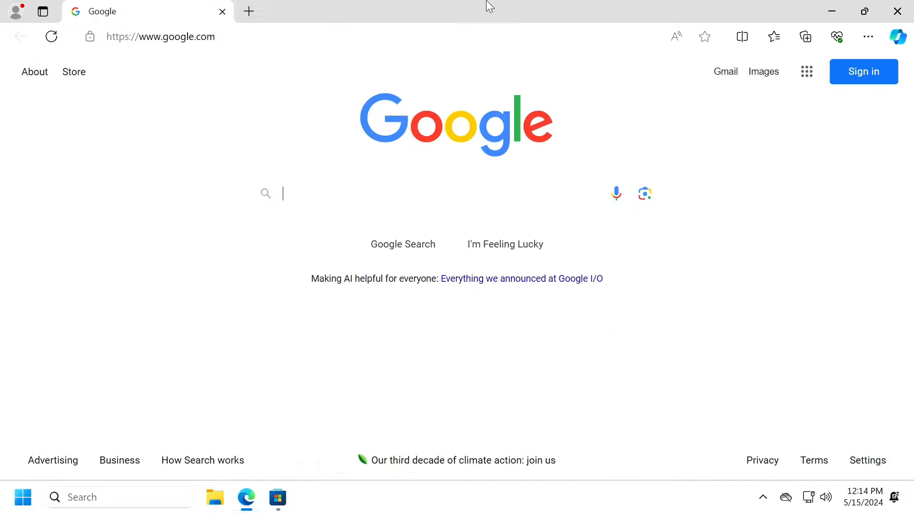
click(897, 11)
Search for uBlock Origin and add the extension from its Edge add-ons page.
double_click(30, 102)
click(464, 43)
text(ubloc)
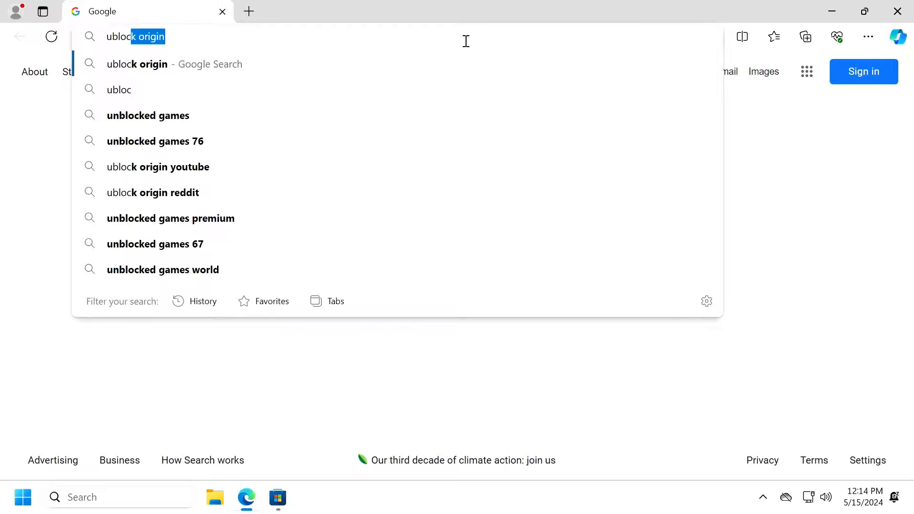
key(Return)
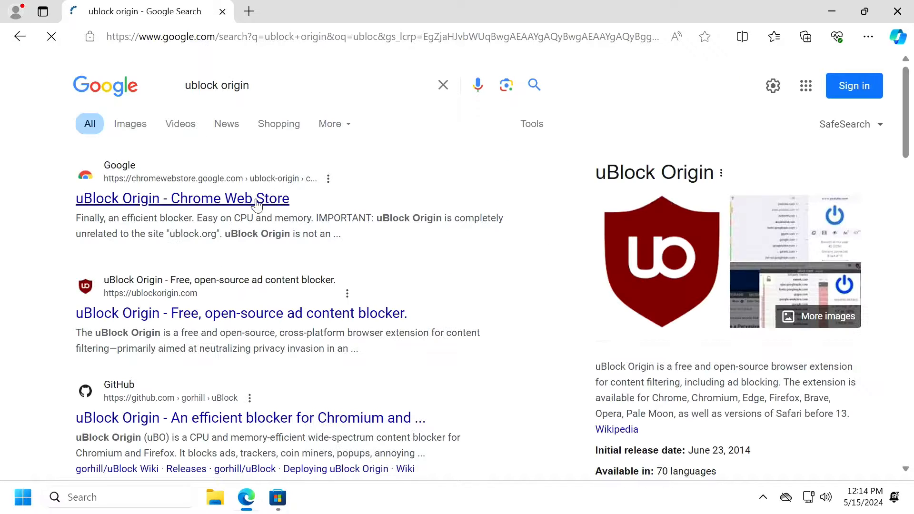
click(225, 315)
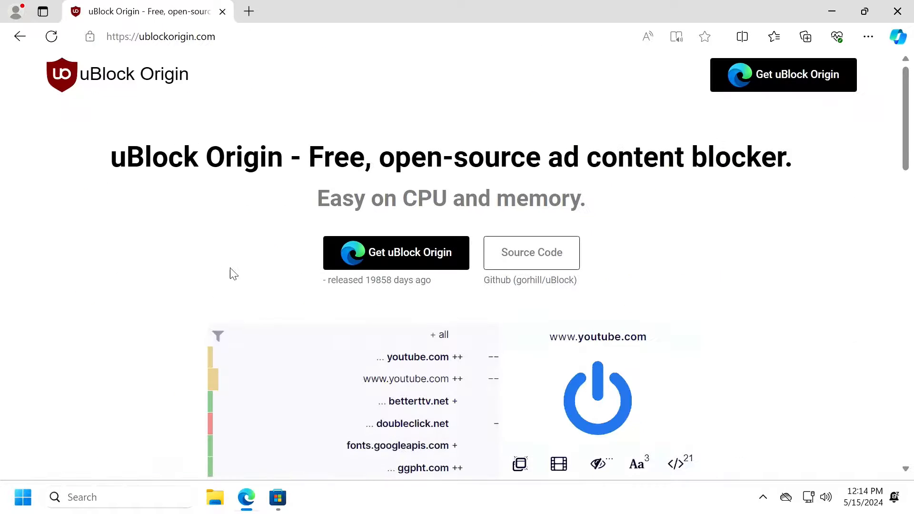
click(423, 259)
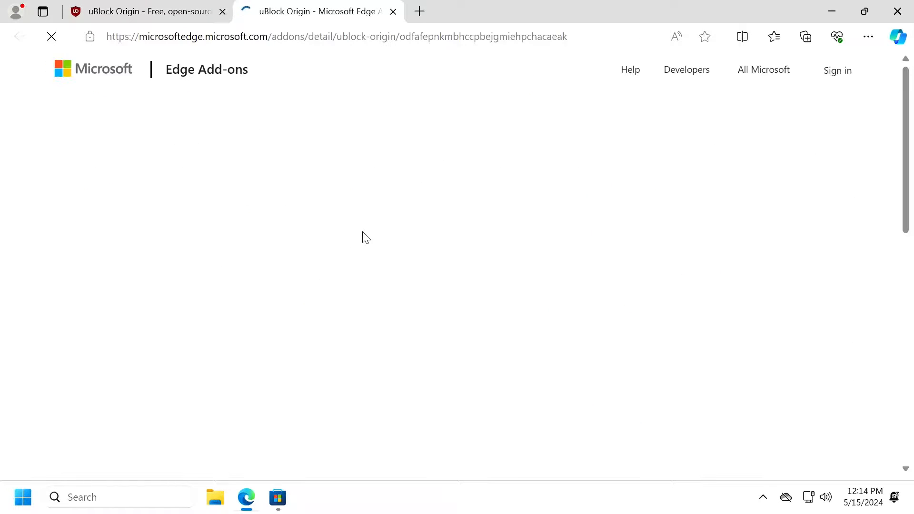
click(755, 182)
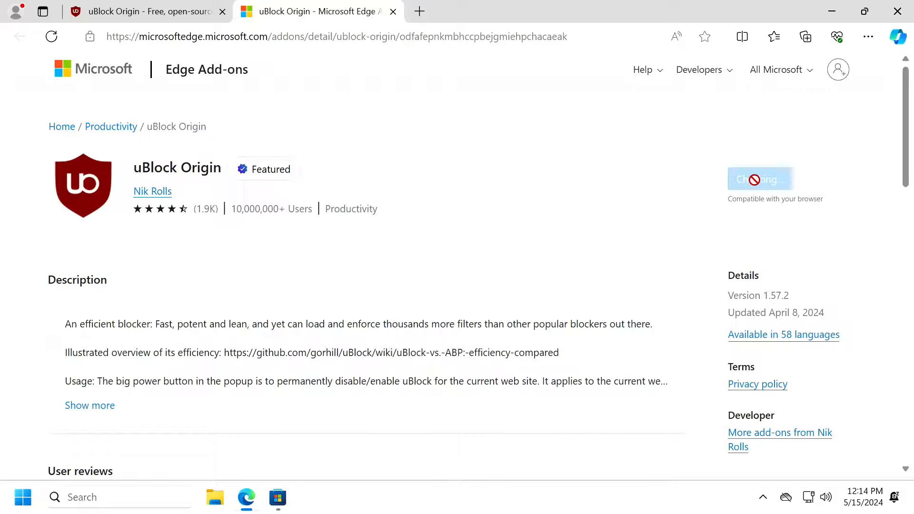
click(478, 161)
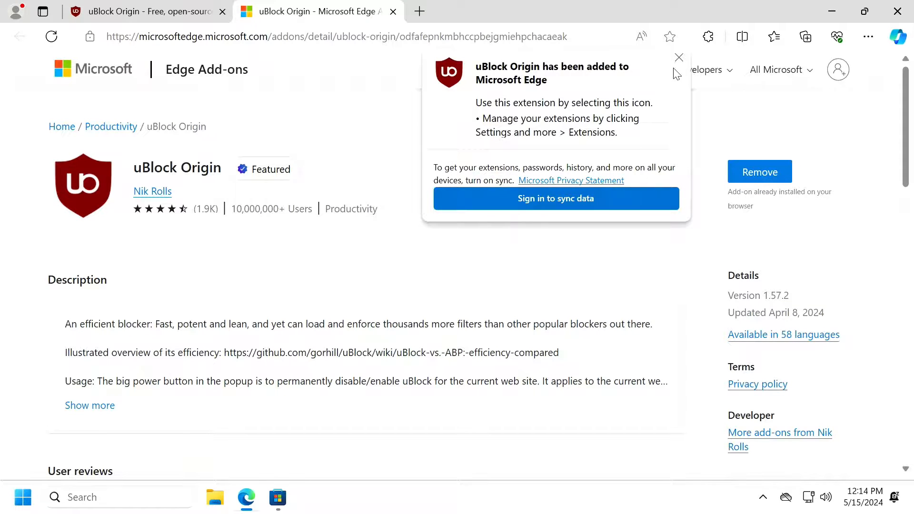
Pin uBlock Origin in the extensions menu and close Edge.
click(708, 37)
click(684, 89)
click(628, 18)
click(897, 11)
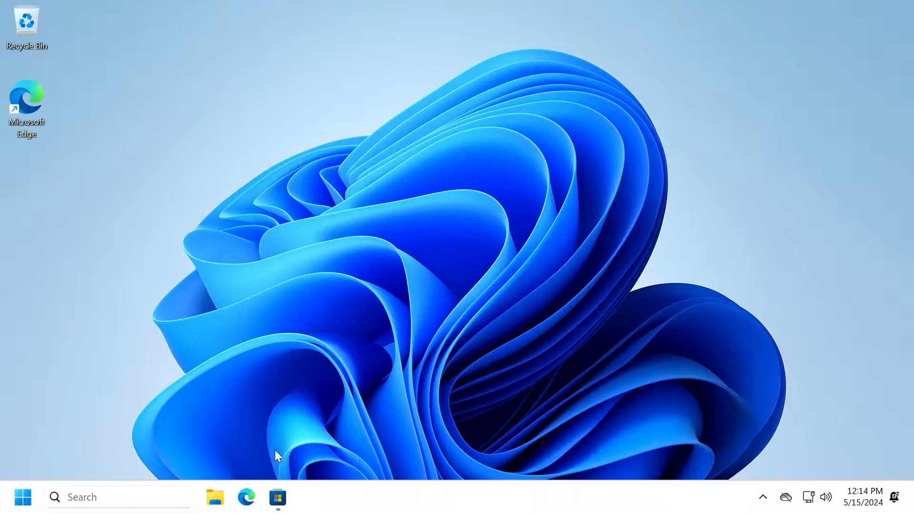
mouse_move(283, 497)
click(762, 493)
click(487, 390)
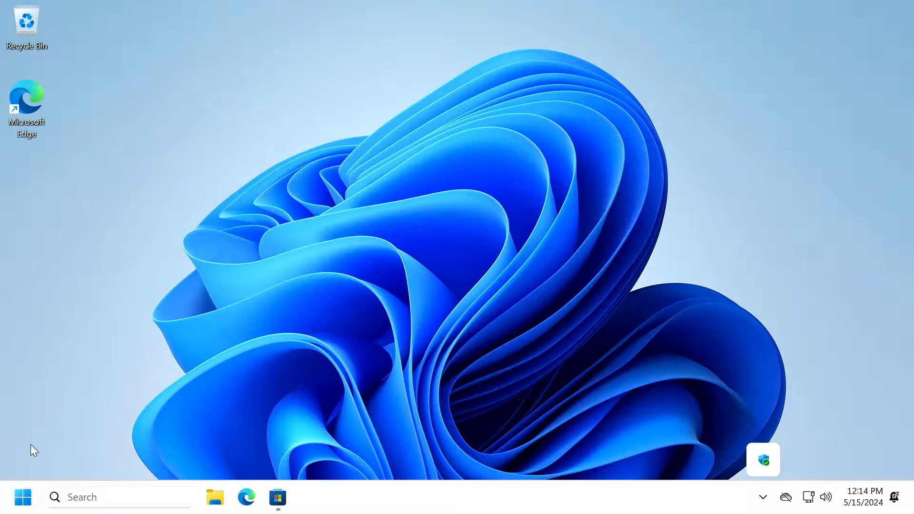
right_click(21, 503)
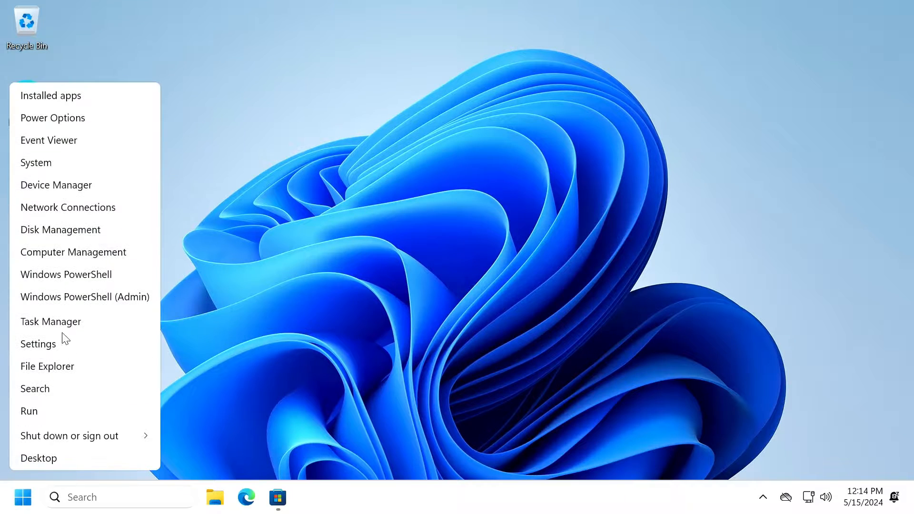
click(76, 186)
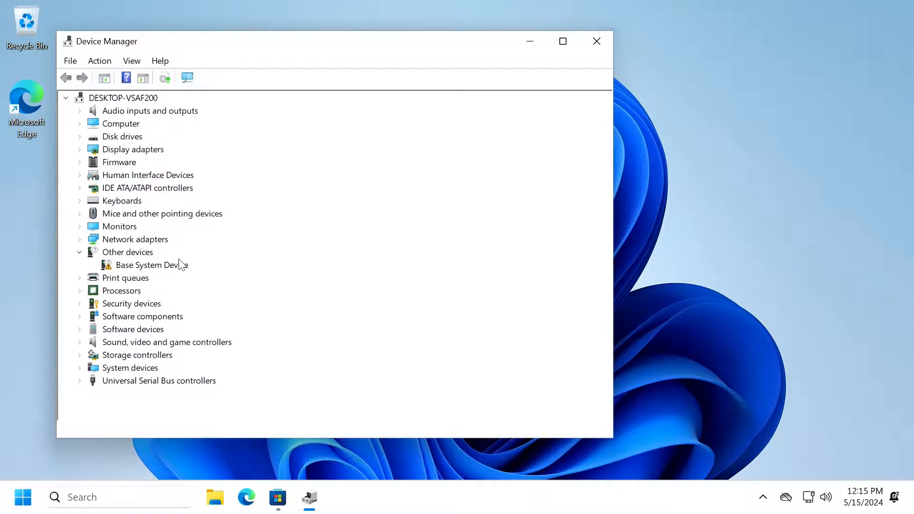
click(596, 41)
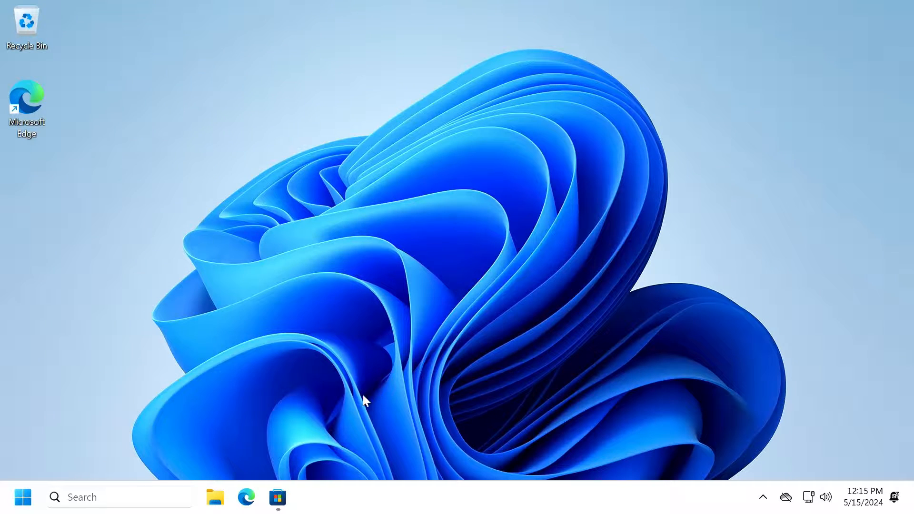
click(284, 504)
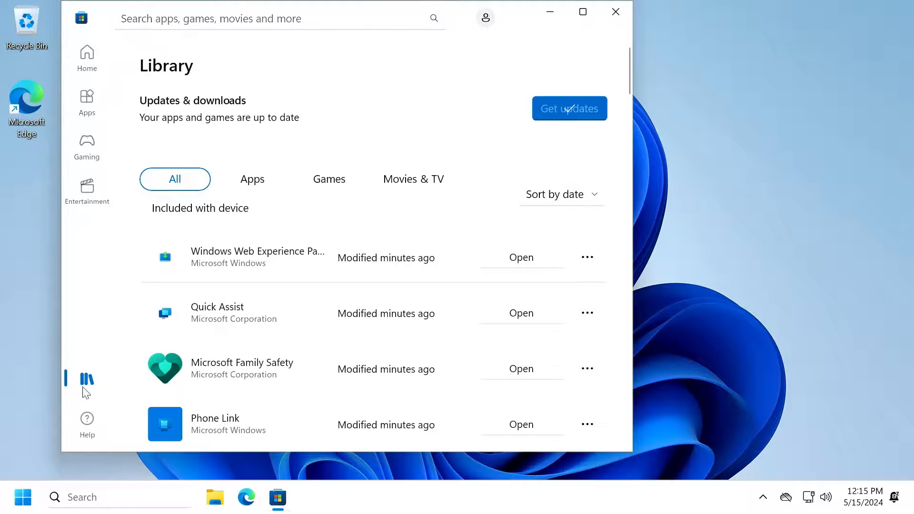
click(25, 494)
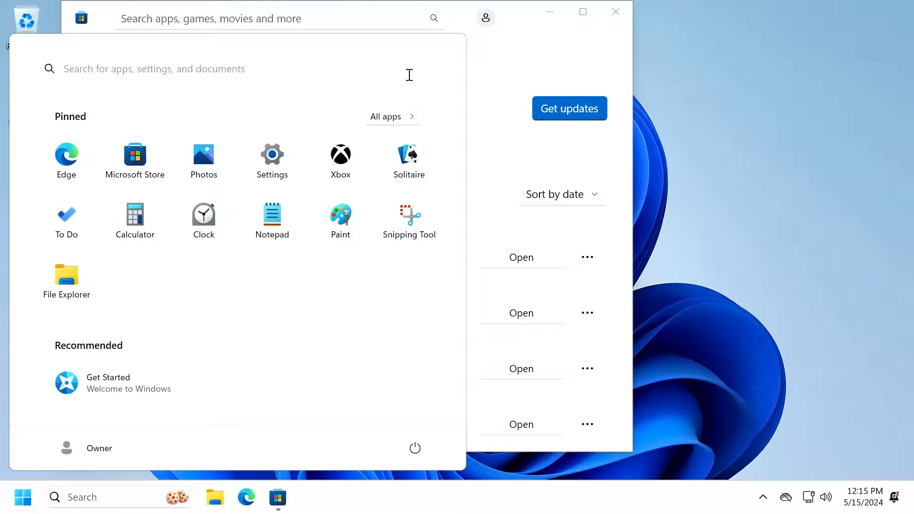
click(495, 83)
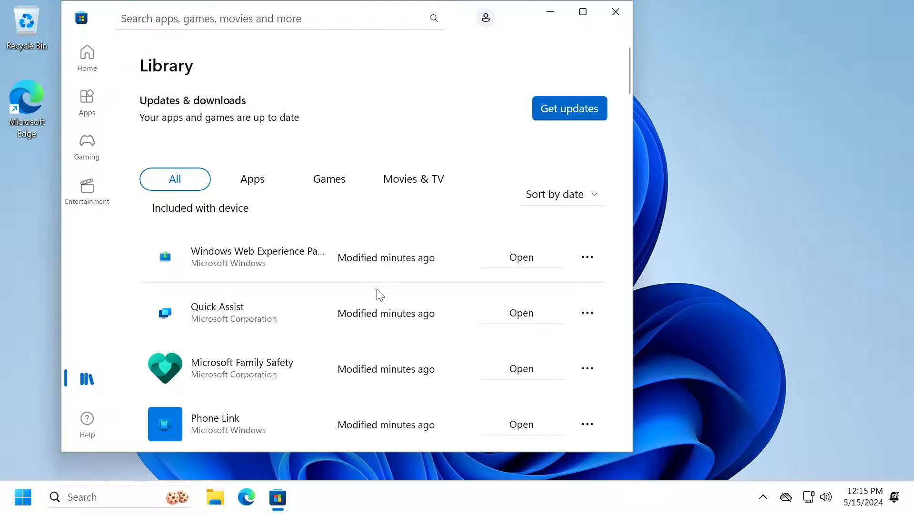
scroll(377, 294, down, 10)
scroll(398, 298, down, 15)
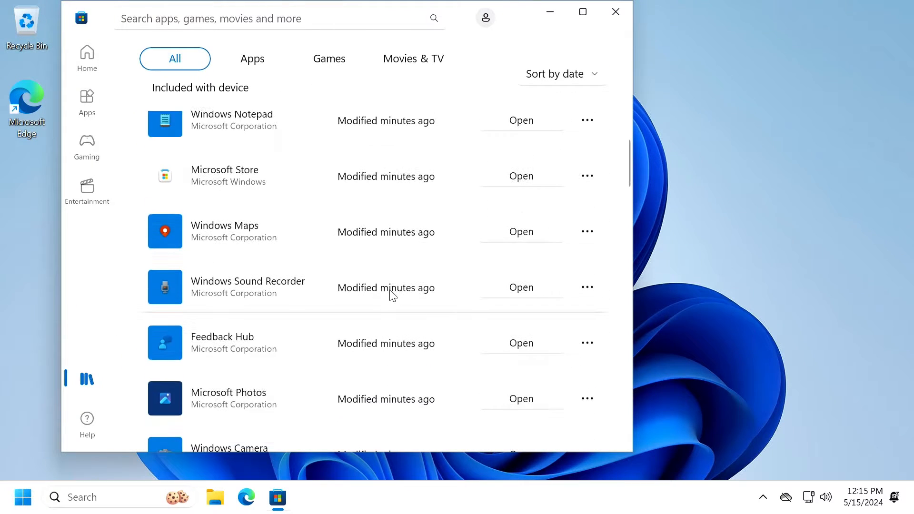
scroll(425, 301, down, 10)
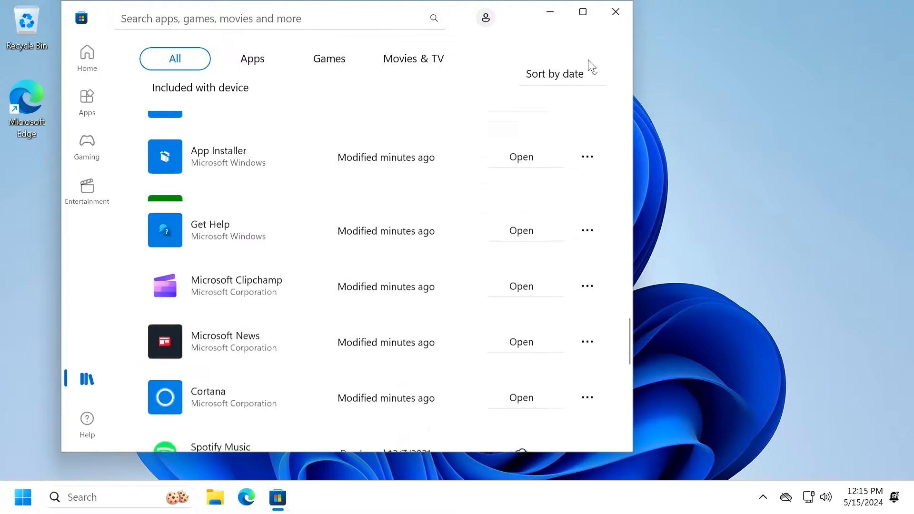
click(615, 12)
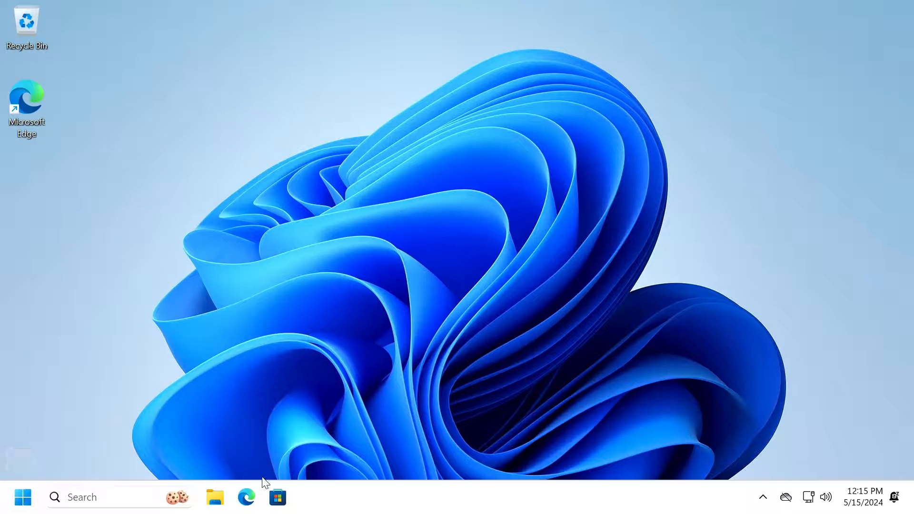
click(278, 497)
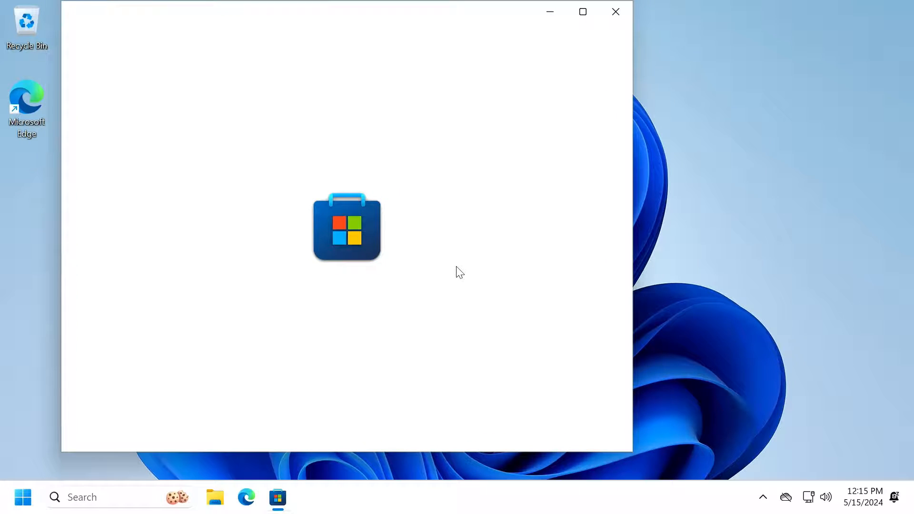
scroll(465, 269, down, 10)
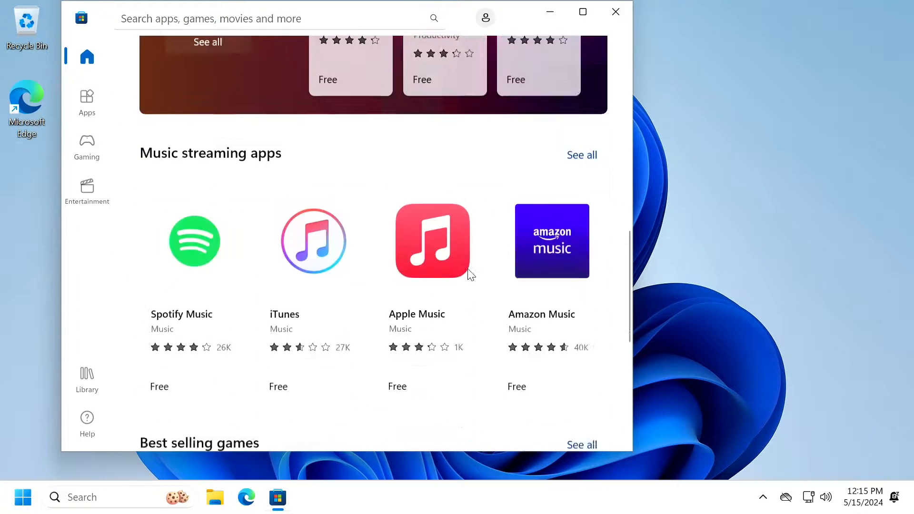
scroll(471, 274, down, 3)
click(88, 377)
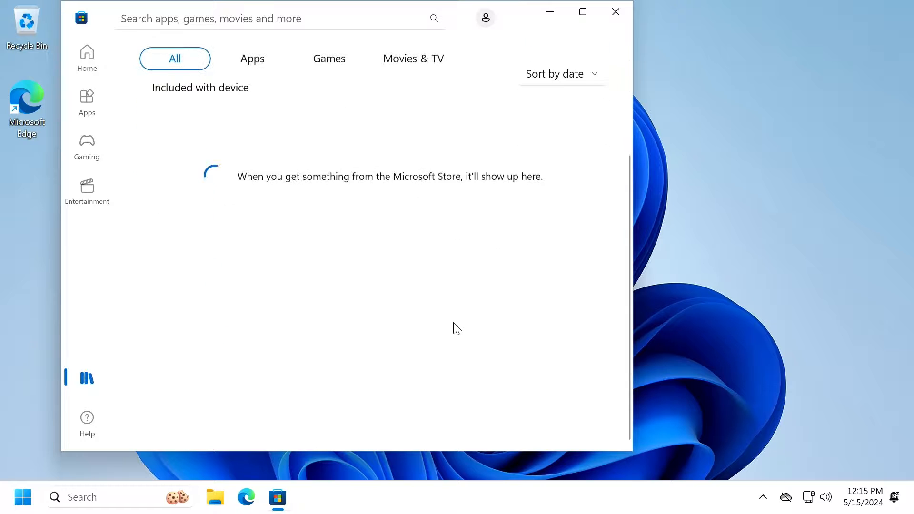
scroll(452, 314, down, 5)
scroll(435, 320, down, 12)
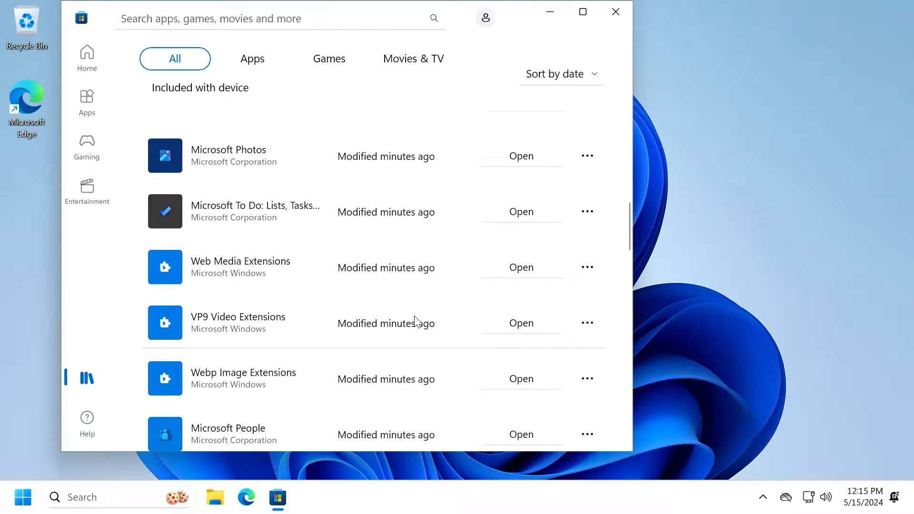
scroll(414, 320, down, 10)
scroll(394, 317, up, 1)
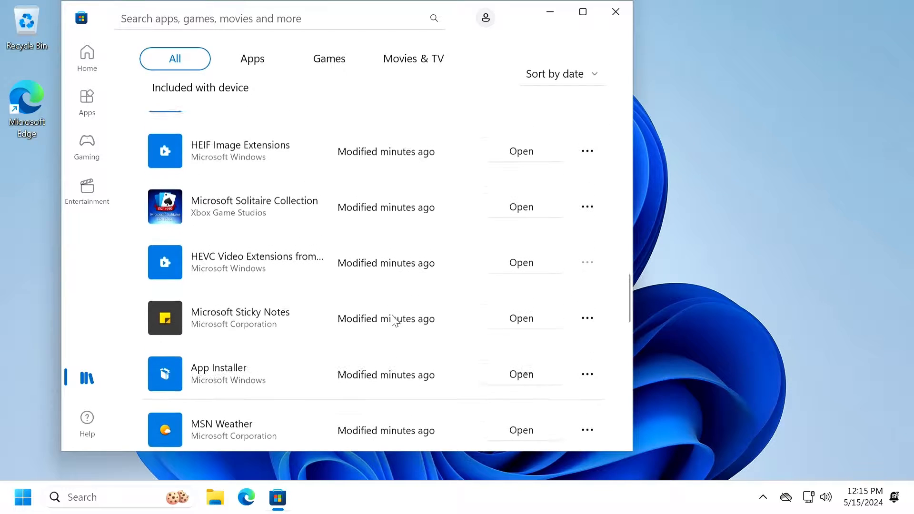
scroll(393, 320, down, 5)
scroll(394, 321, down, 4)
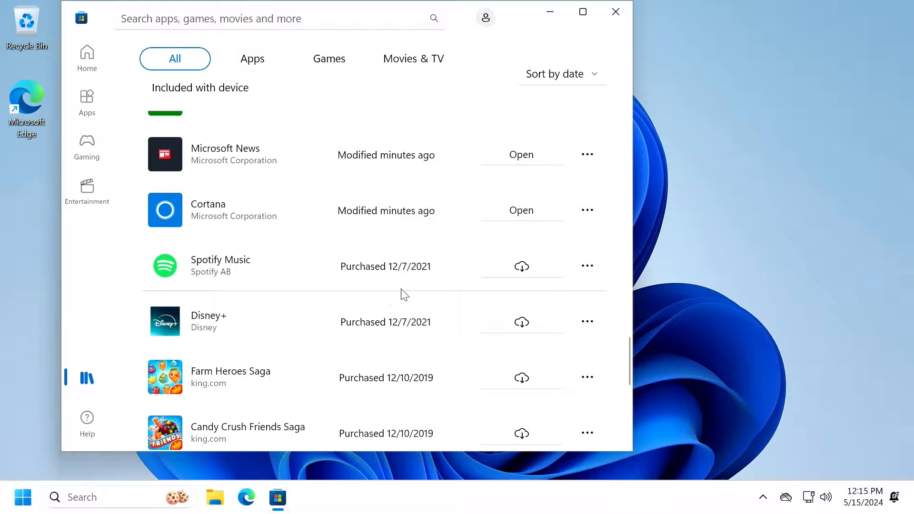
click(588, 268)
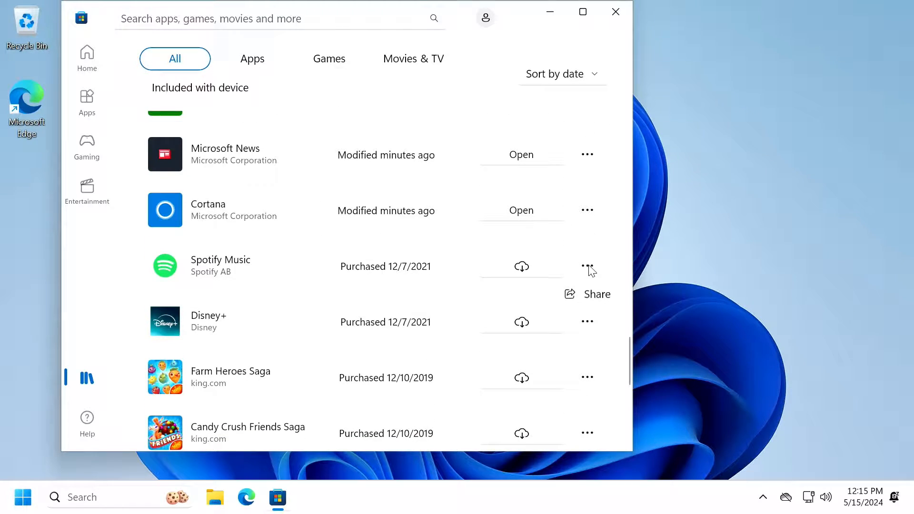
click(500, 269)
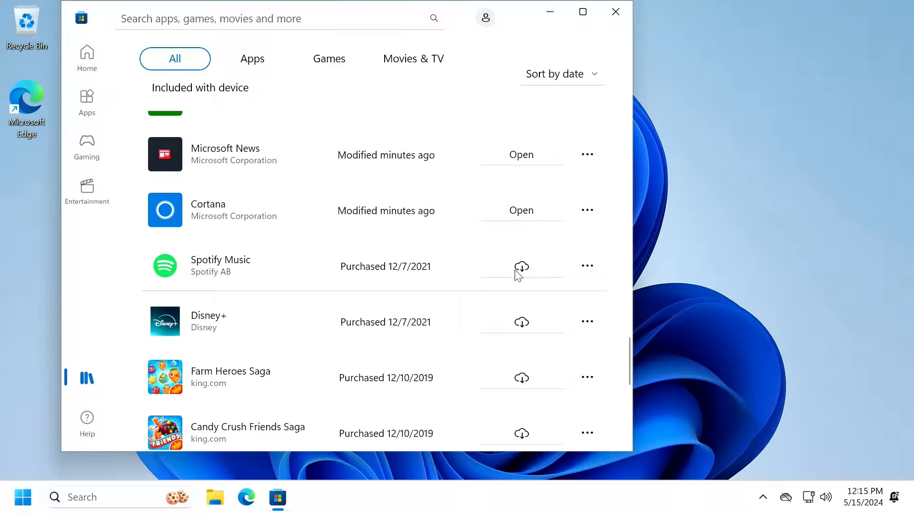
scroll(452, 371, down, 9)
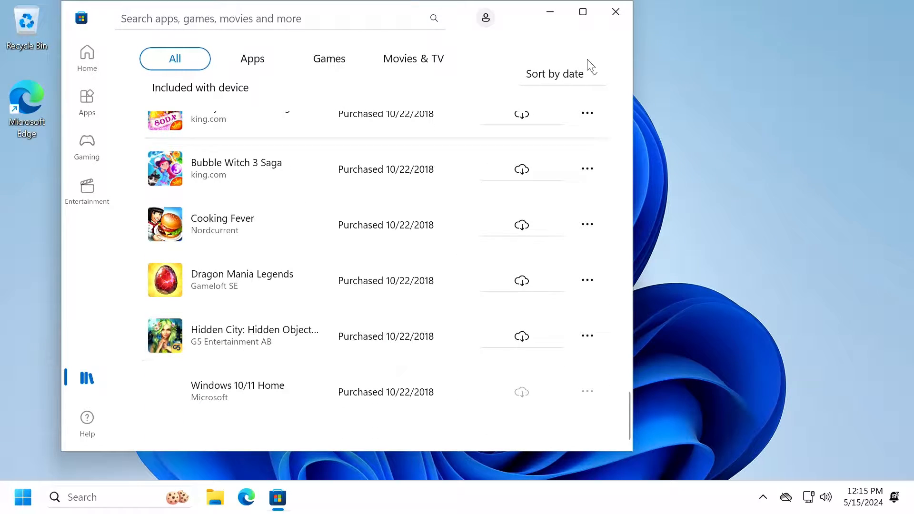
click(604, 23)
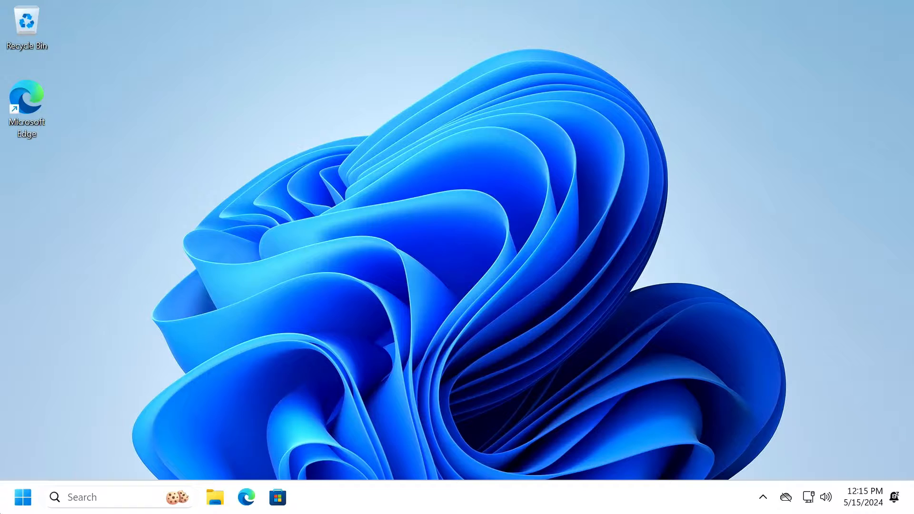
Check for Windows updates and enable 'Receive updates for other Microsoft products' in Advanced options.
click(29, 494)
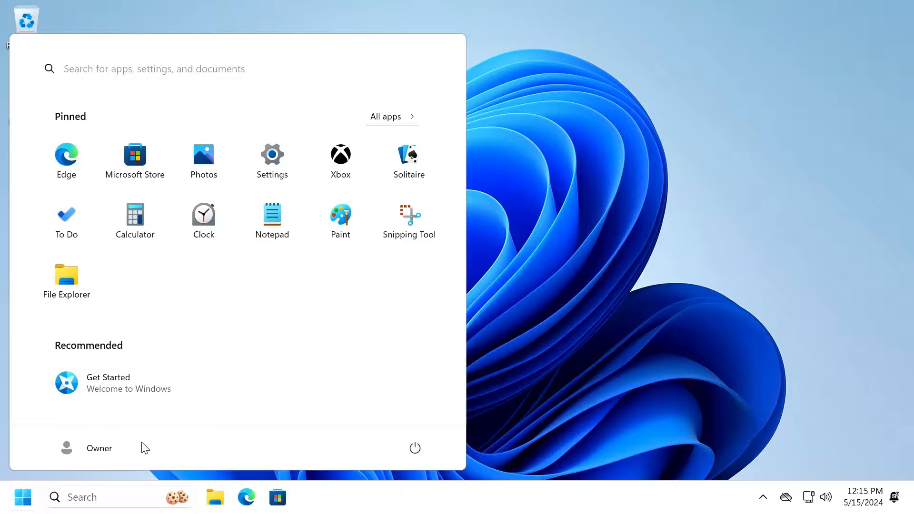
click(280, 177)
scroll(127, 428, down, 1)
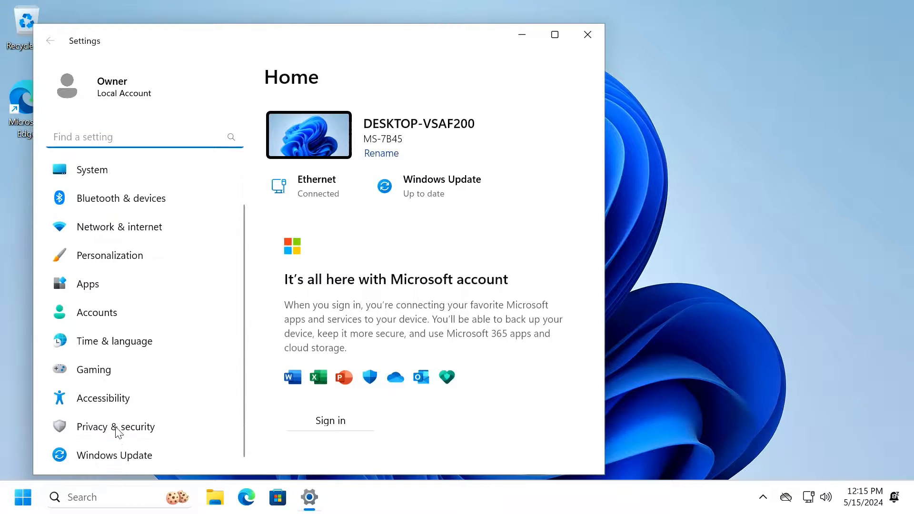
click(122, 459)
click(527, 144)
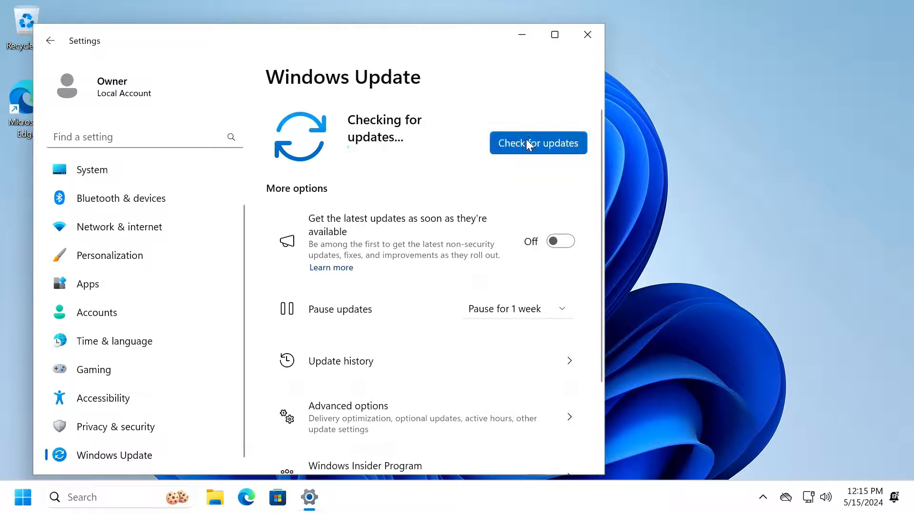
click(554, 34)
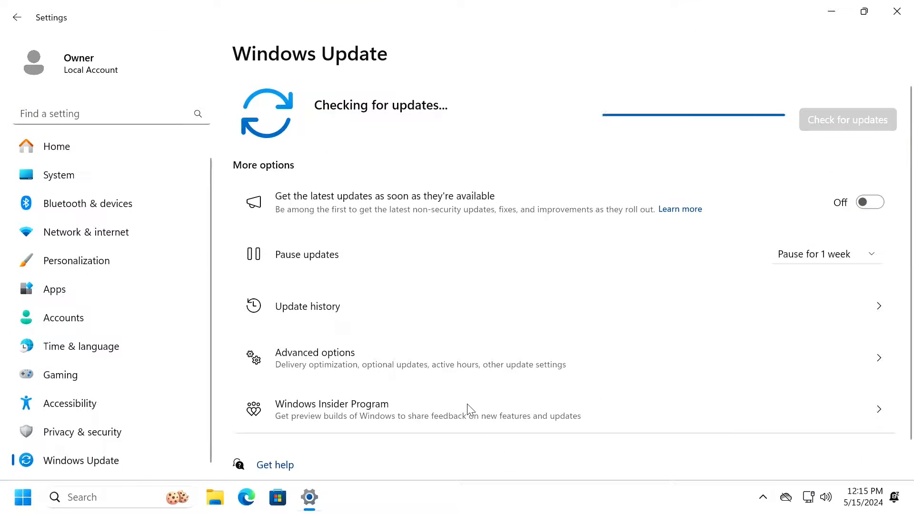
click(521, 367)
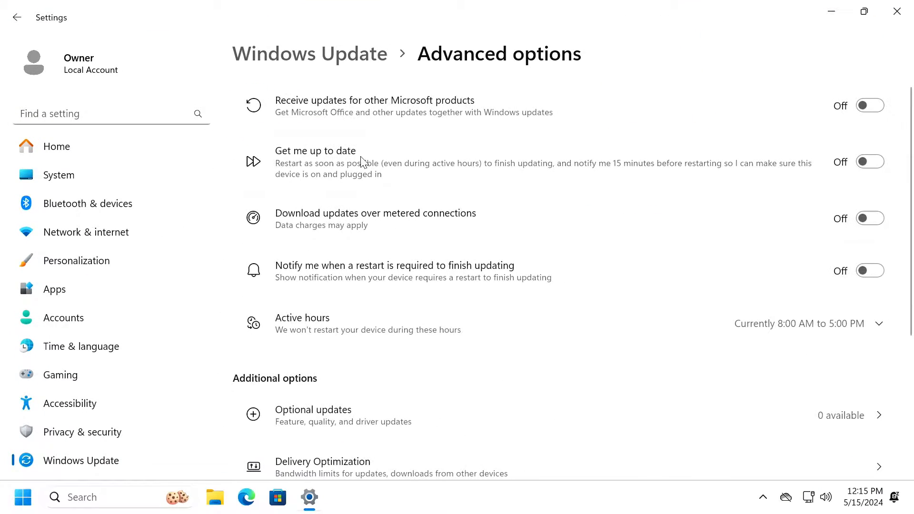
click(881, 105)
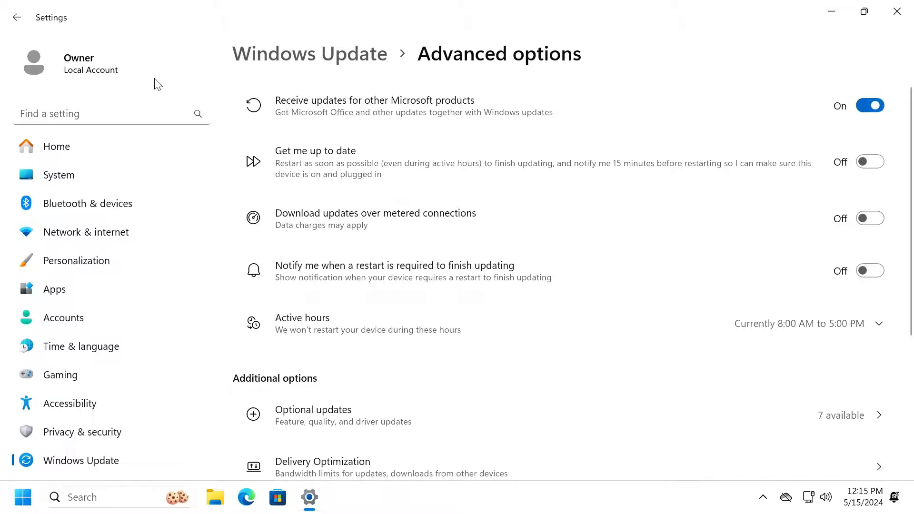
click(22, 18)
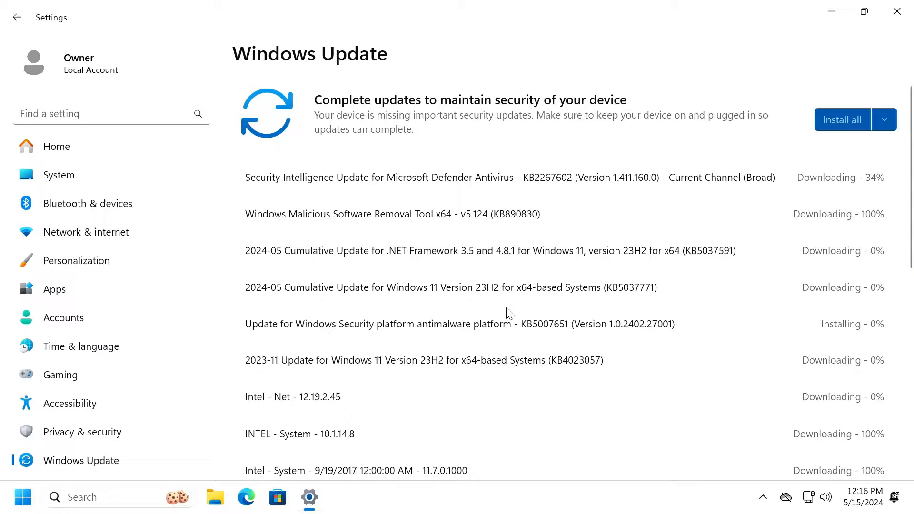
Open Search settings from Windows Search and switch off device search history.
click(81, 497)
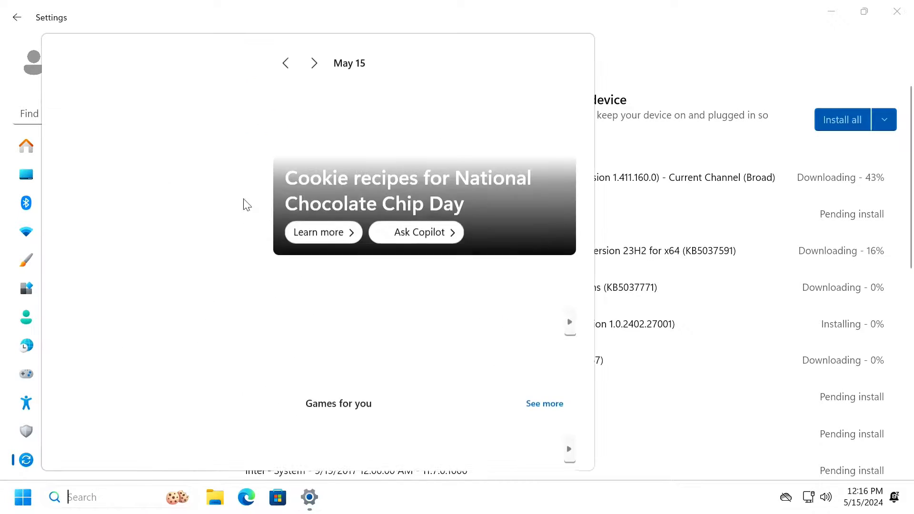
click(533, 62)
click(498, 164)
scroll(466, 328, down, 10)
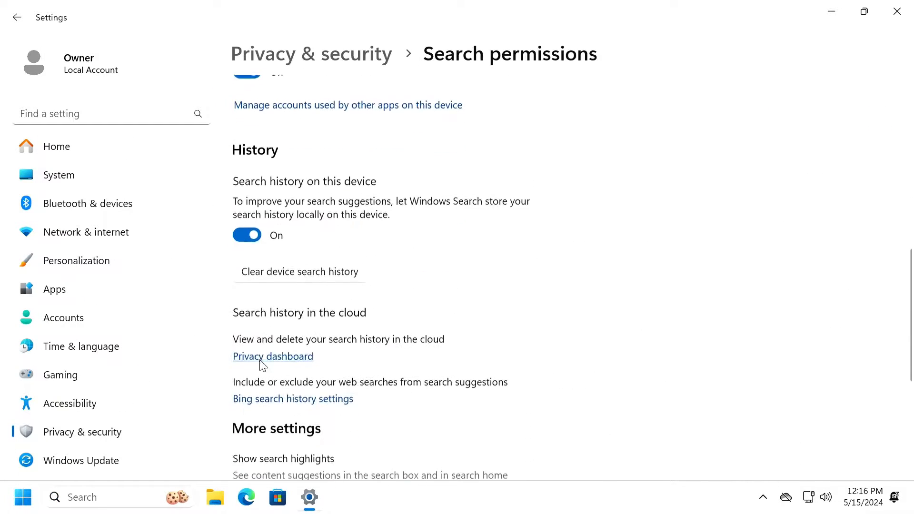
click(254, 232)
click(896, 11)
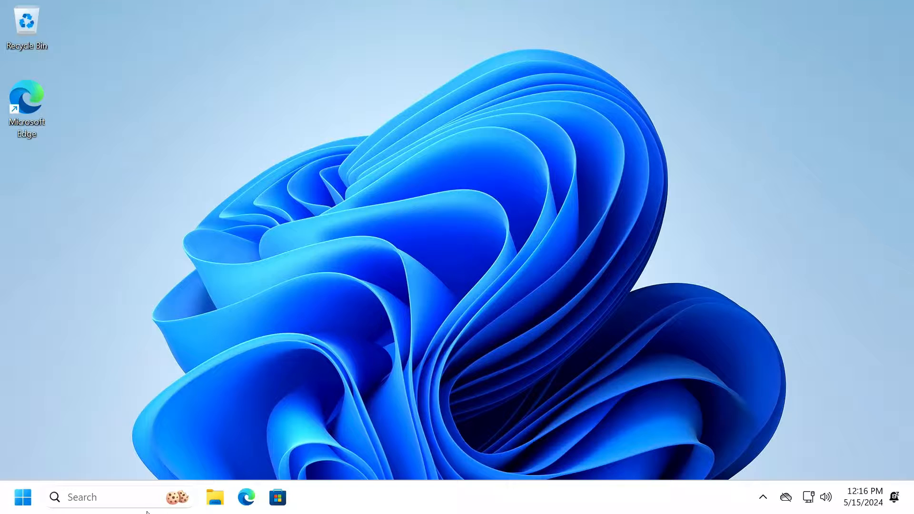
Turn device search history back on and switch off Show search highlights.
click(134, 495)
click(535, 65)
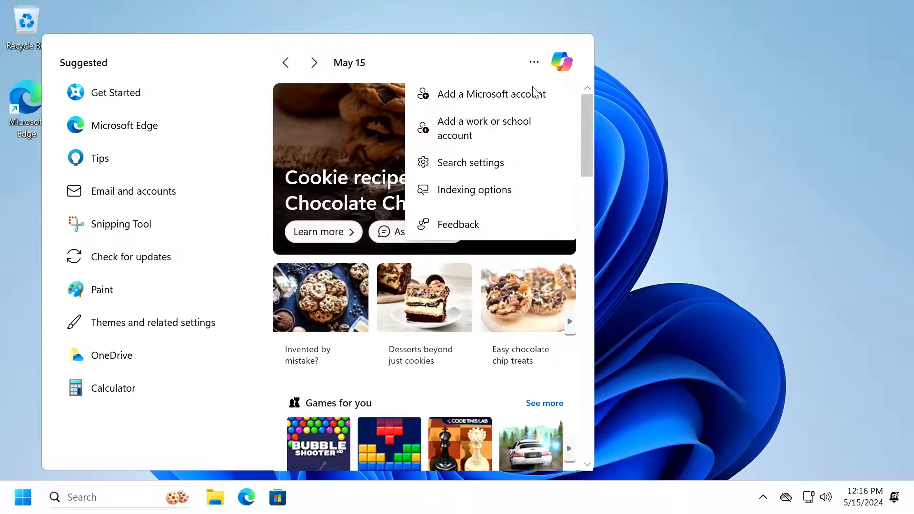
click(493, 162)
scroll(354, 280, down, 15)
click(247, 112)
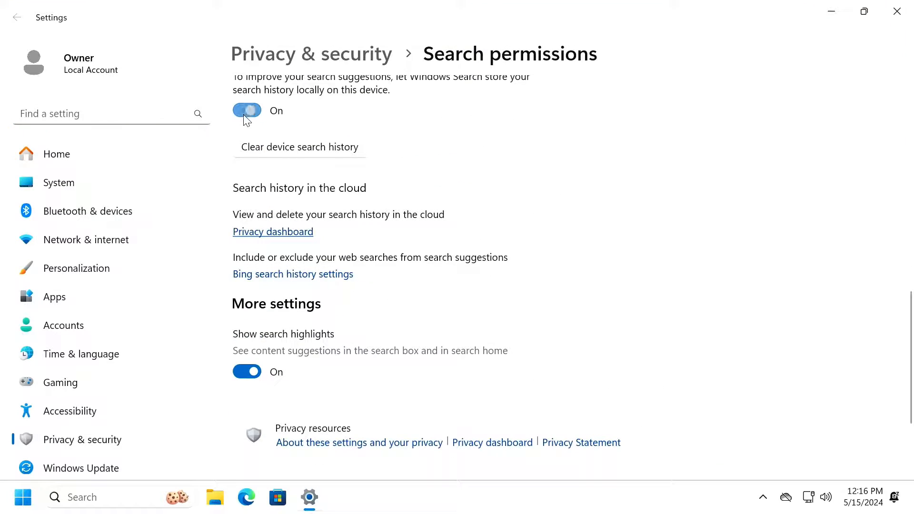
click(256, 373)
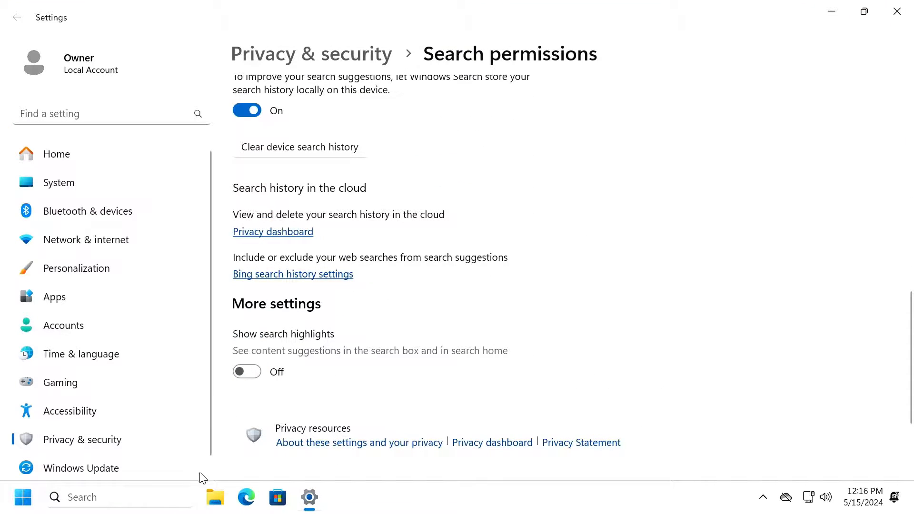
click(896, 11)
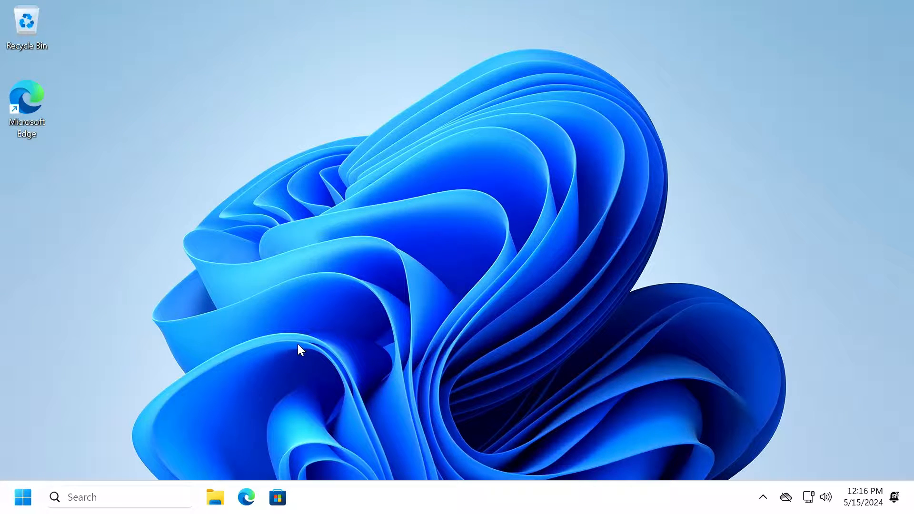
Turn on the Recycle Bin's delete confirmation dialog in its properties.
right_click(22, 29)
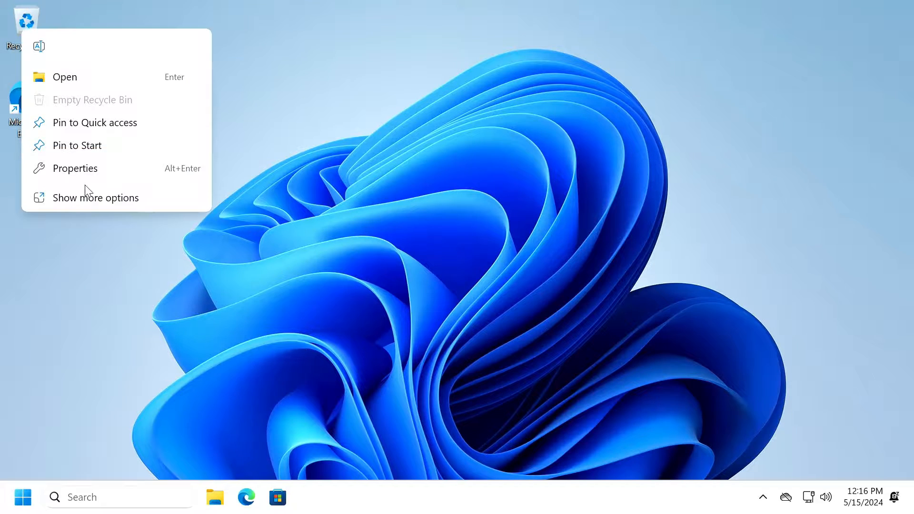
click(113, 173)
click(52, 232)
click(237, 293)
click(127, 293)
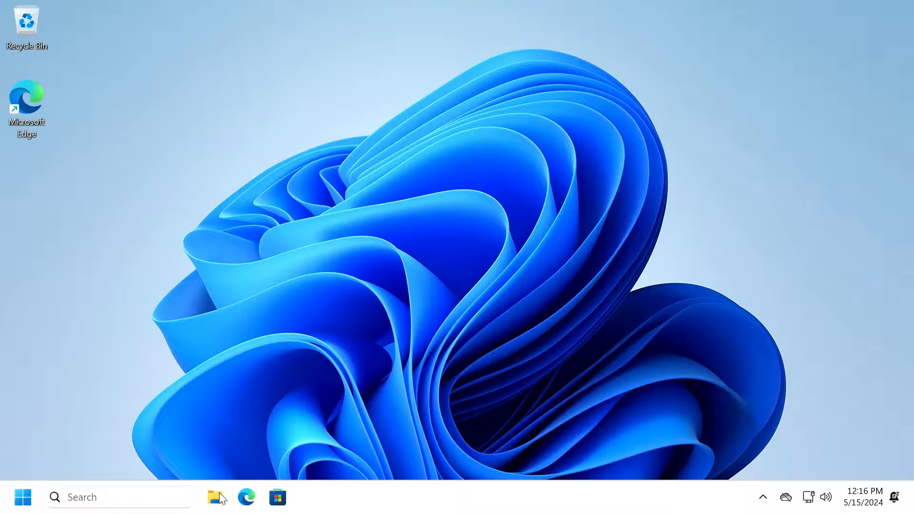
Set File Explorer to open to This PC in Folder Options.
key(super+e)
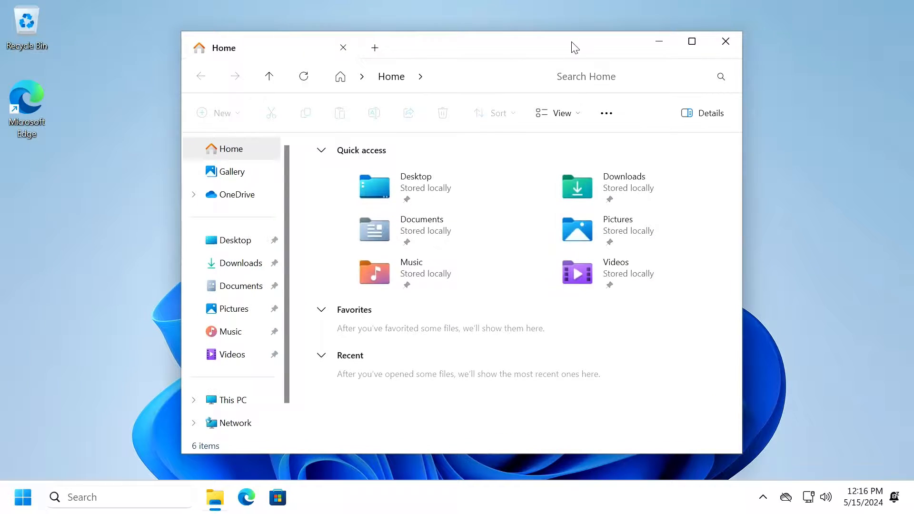
double_click(573, 44)
click(493, 79)
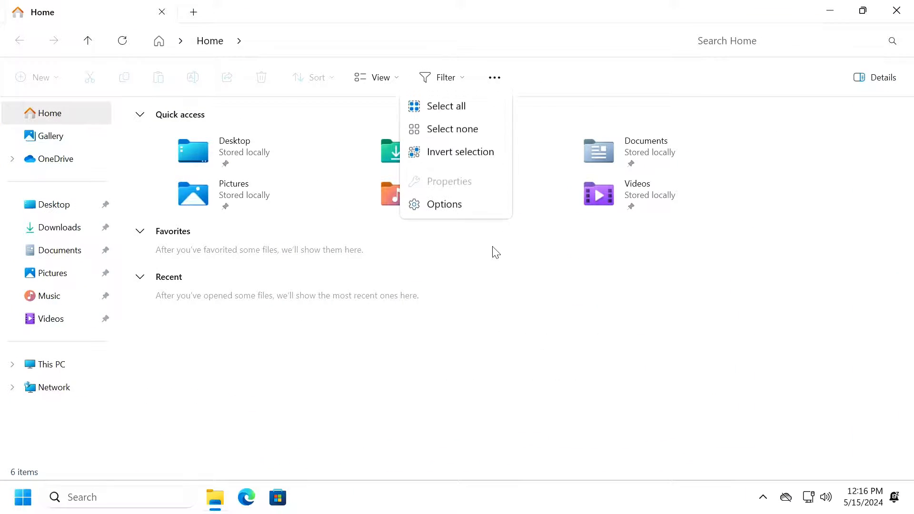
click(459, 208)
click(119, 167)
click(157, 187)
Show known file extensions and expand the navigation pane to the open folder, then close Explorer.
key(ctrl+Tab)
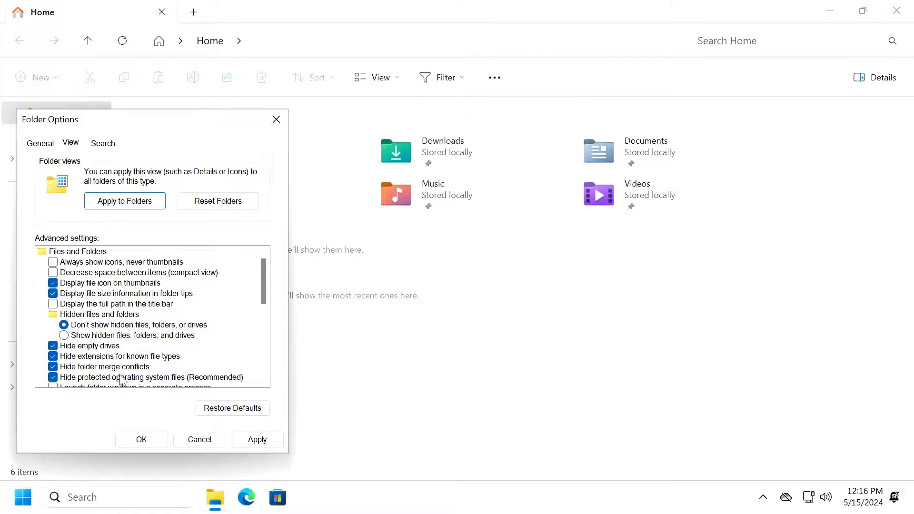
click(118, 357)
scroll(149, 357, down, 3)
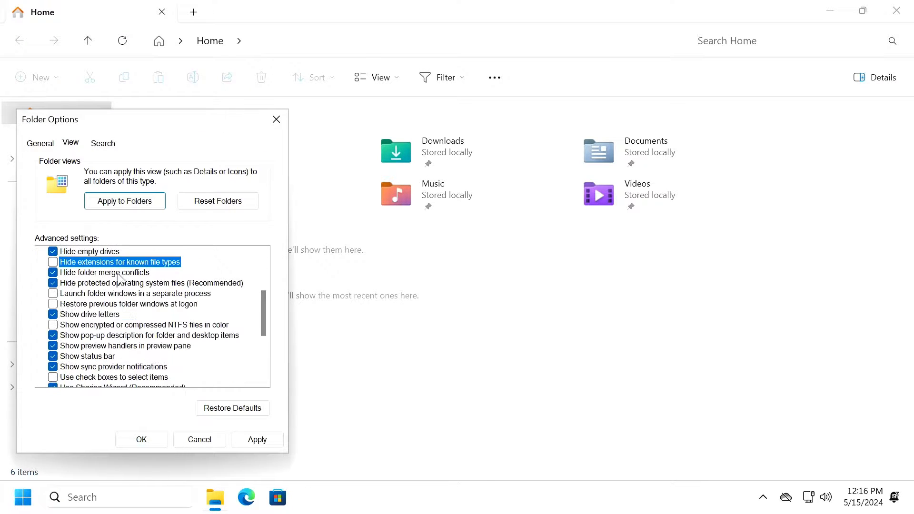
scroll(141, 272, down, 4)
click(101, 336)
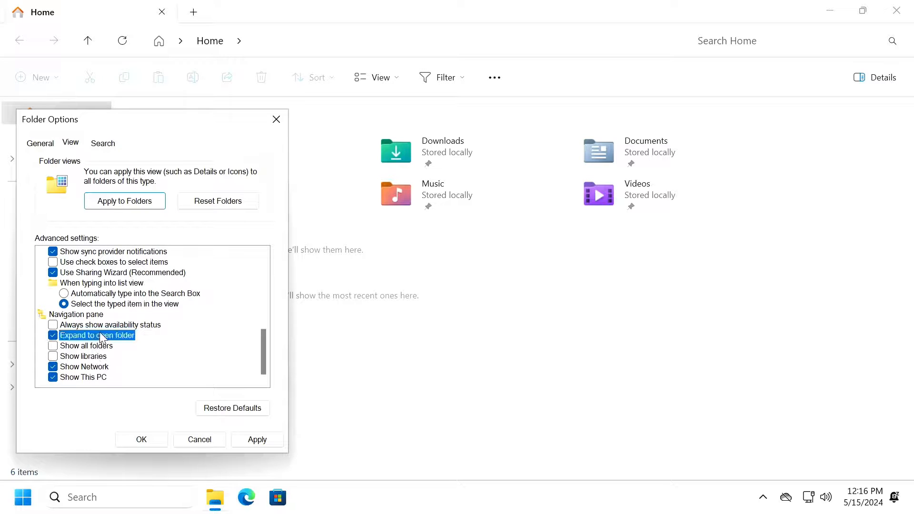
click(258, 436)
click(157, 439)
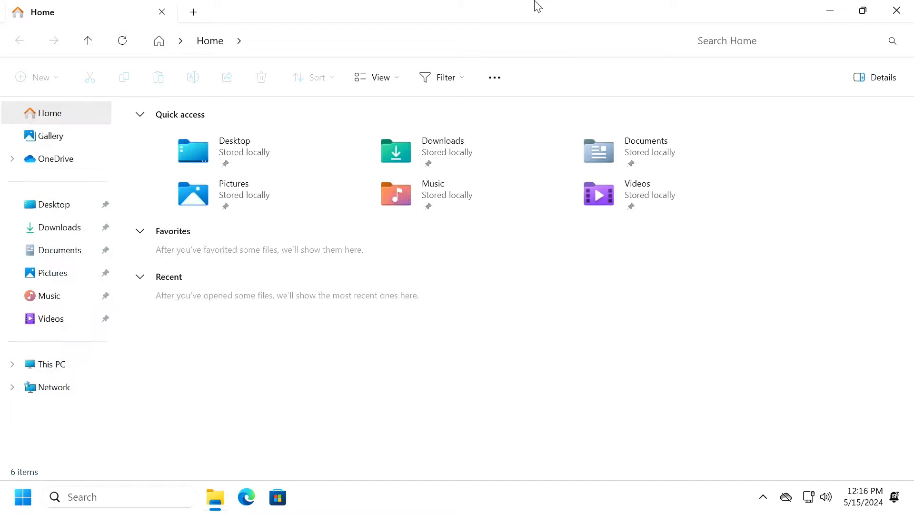
click(896, 10)
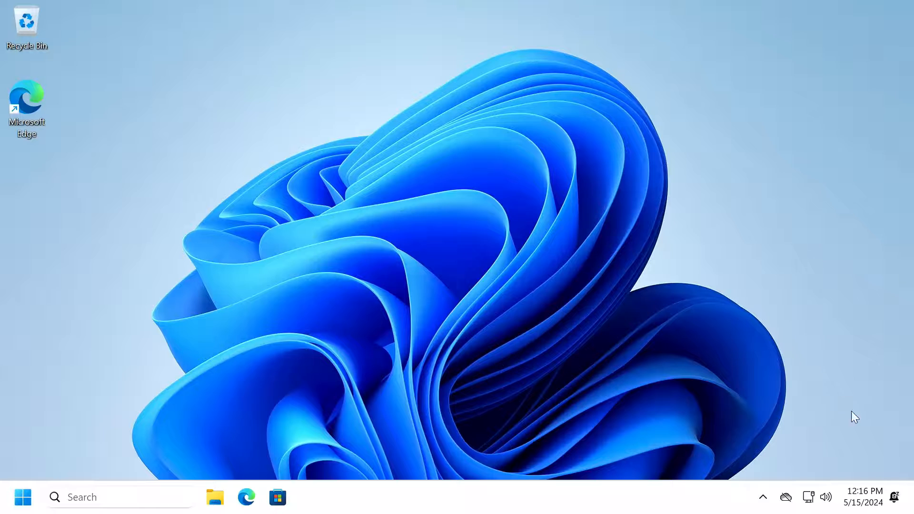
Set the time zone to (UTC-05:00) Eastern Time (US & Canada) from the clock's date settings.
right_click(865, 505)
click(869, 425)
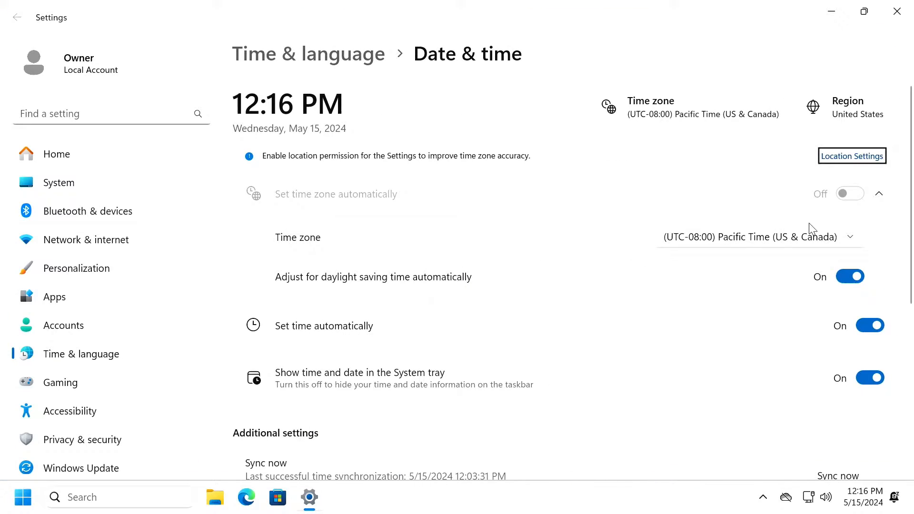
click(809, 237)
scroll(747, 260, down, 5)
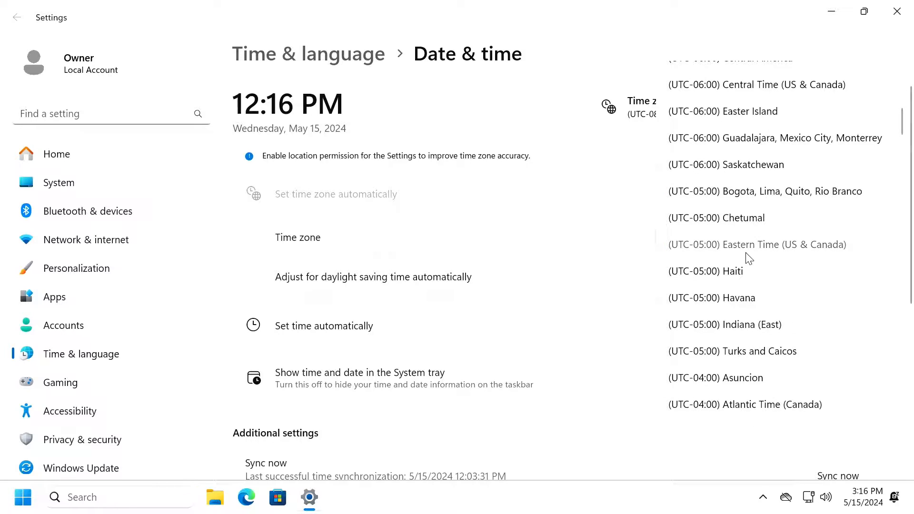
click(748, 251)
click(897, 11)
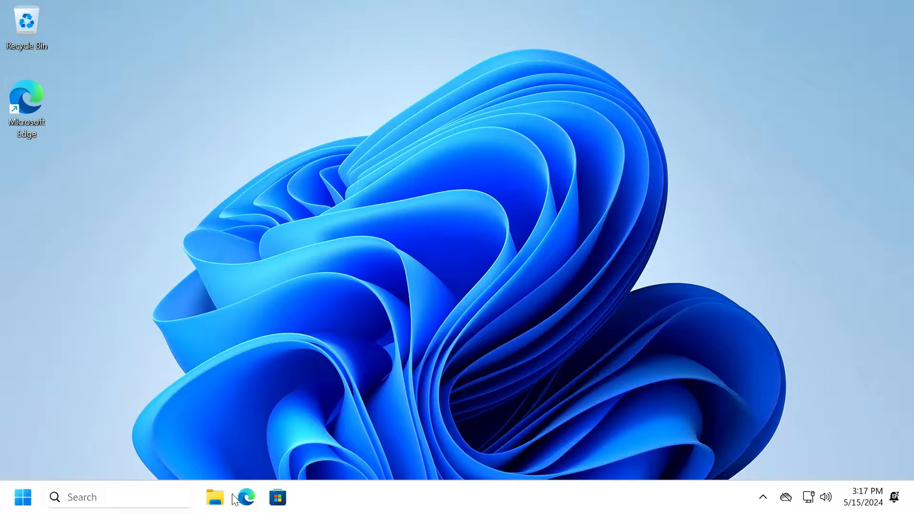
Reopen Settings from the Start menu and close it again.
click(17, 503)
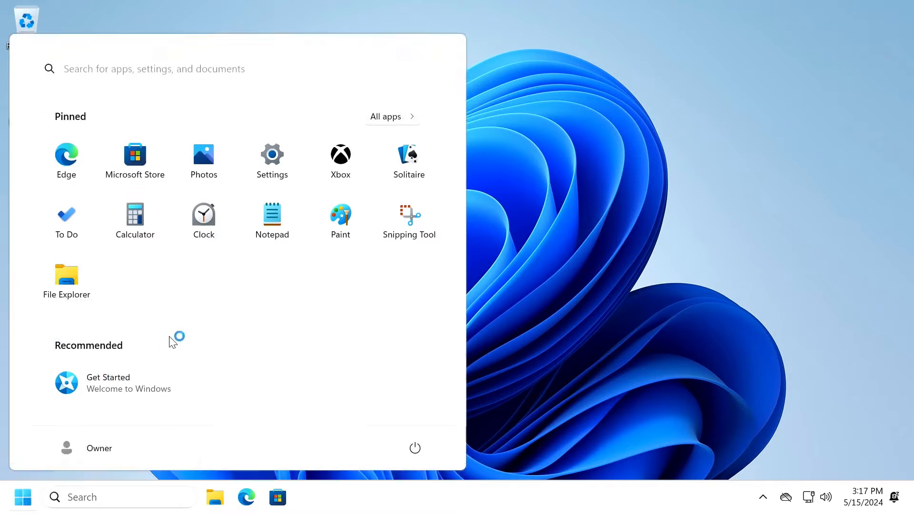
click(270, 158)
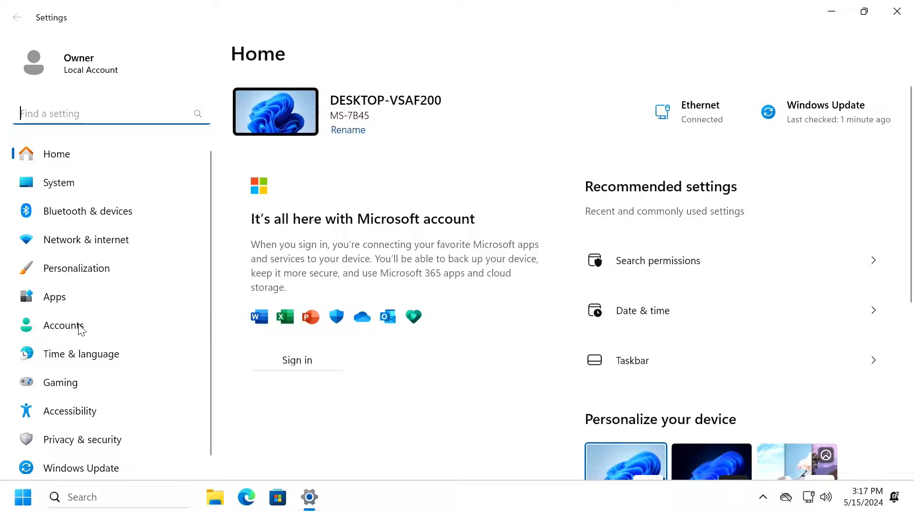
click(897, 11)
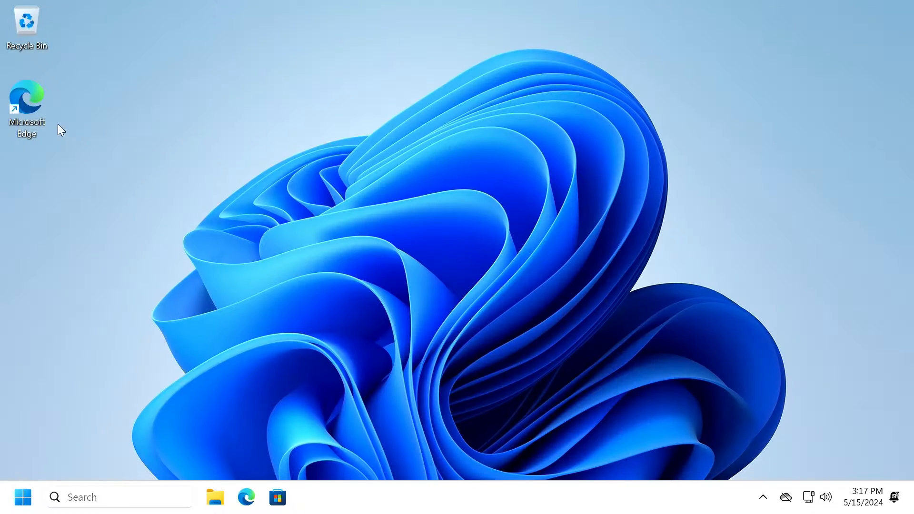
Go to ninite.com in Microsoft Edge.
double_click(24, 96)
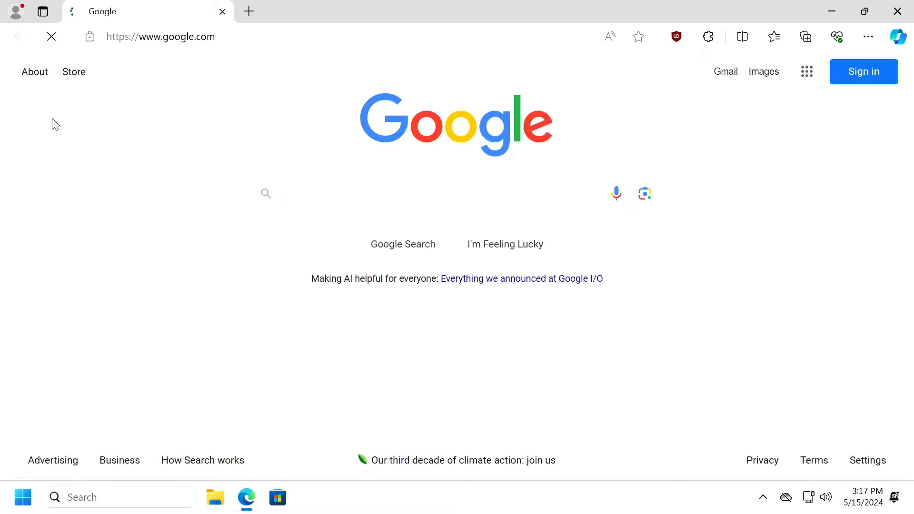
click(369, 34)
text(ninite.com)
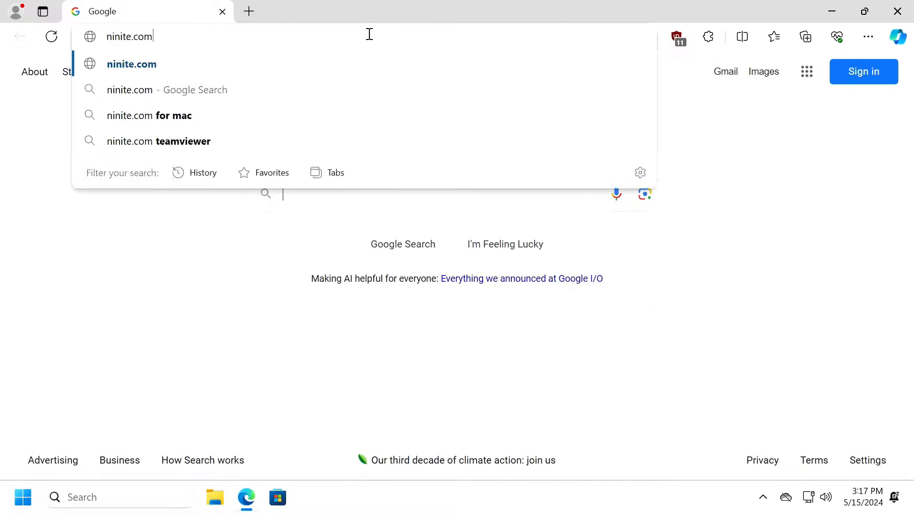
key(Return)
Add Malwarebytes to the app selection and download the Ninite installer.
scroll(102, 203, down, 5)
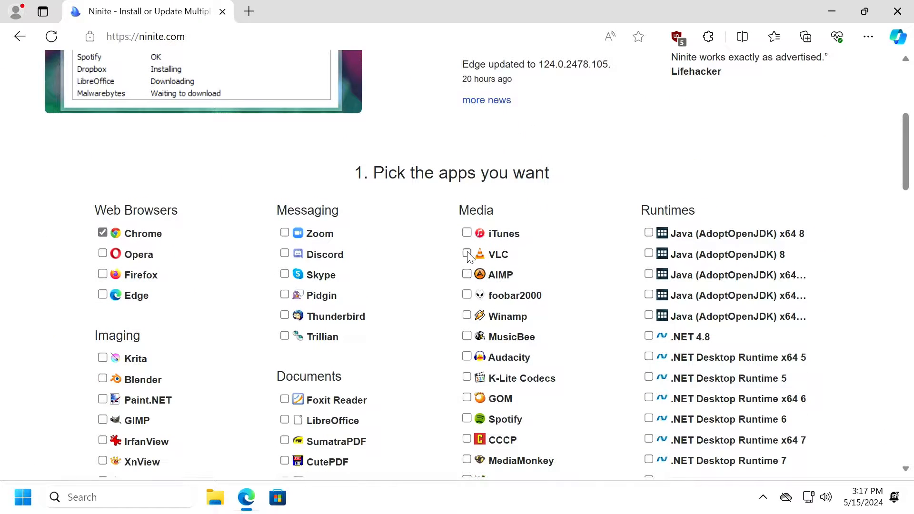
scroll(465, 263, down, 1)
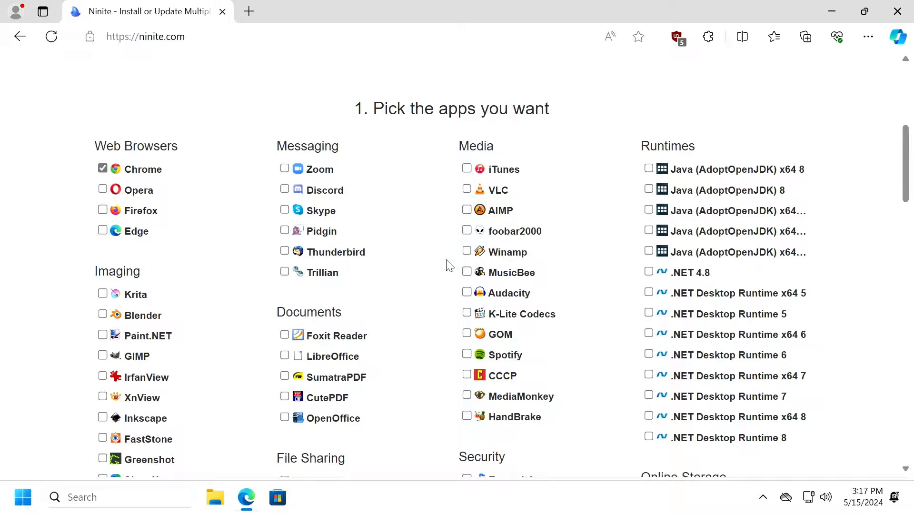
scroll(422, 265, down, 2)
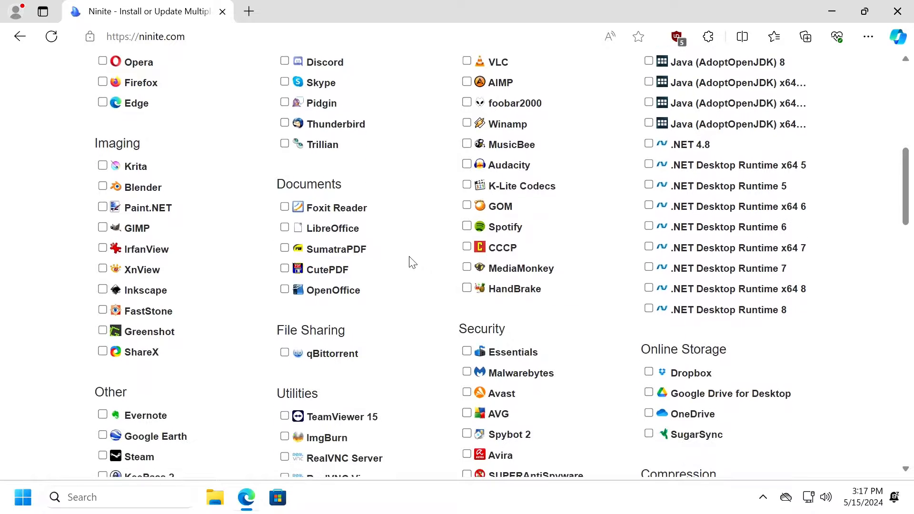
click(467, 373)
scroll(405, 314, down, 2)
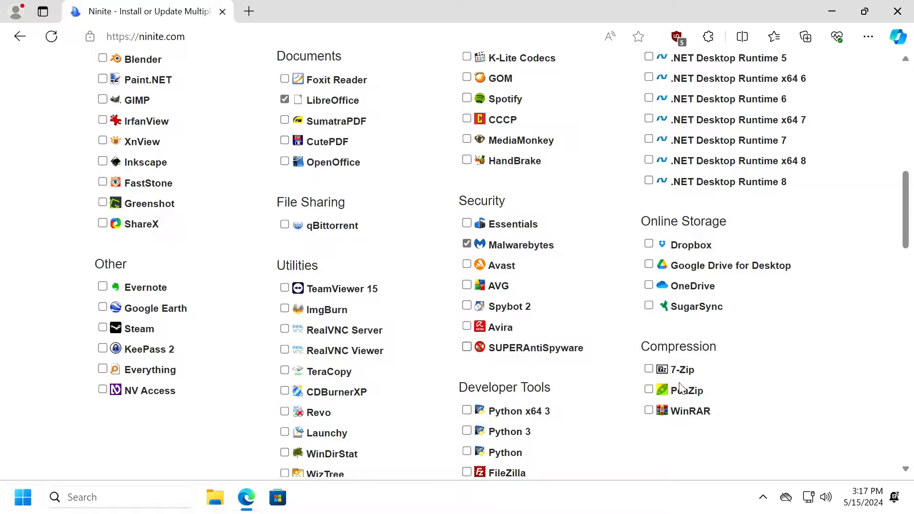
scroll(533, 324, down, 8)
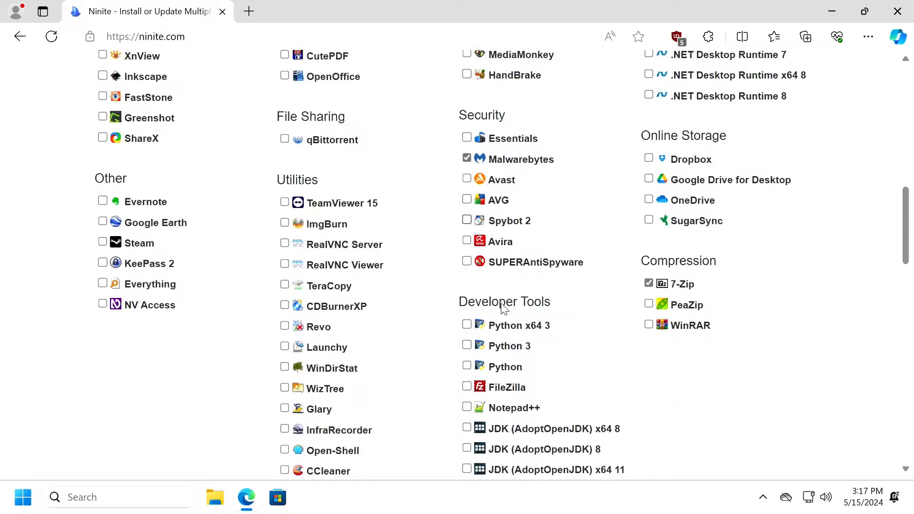
click(452, 376)
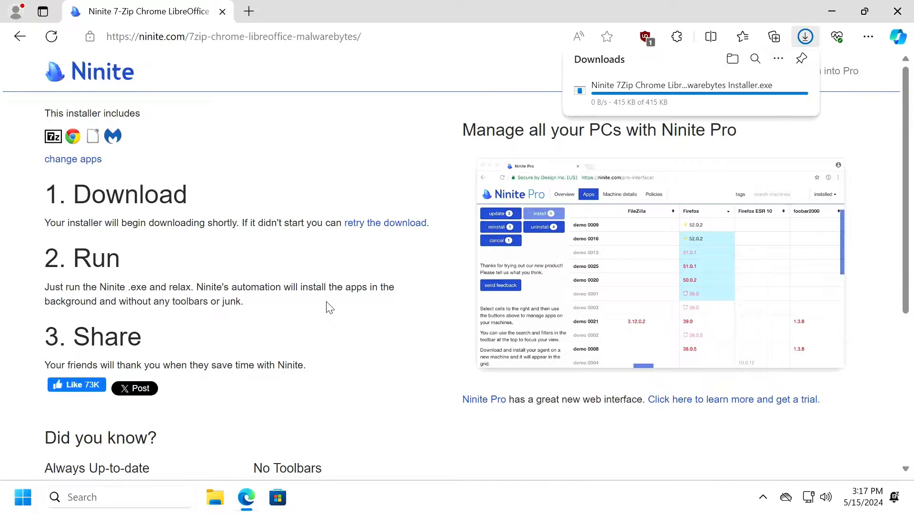
Run the downloaded Ninite installer, approve the UAC prompt, and show its details.
click(605, 97)
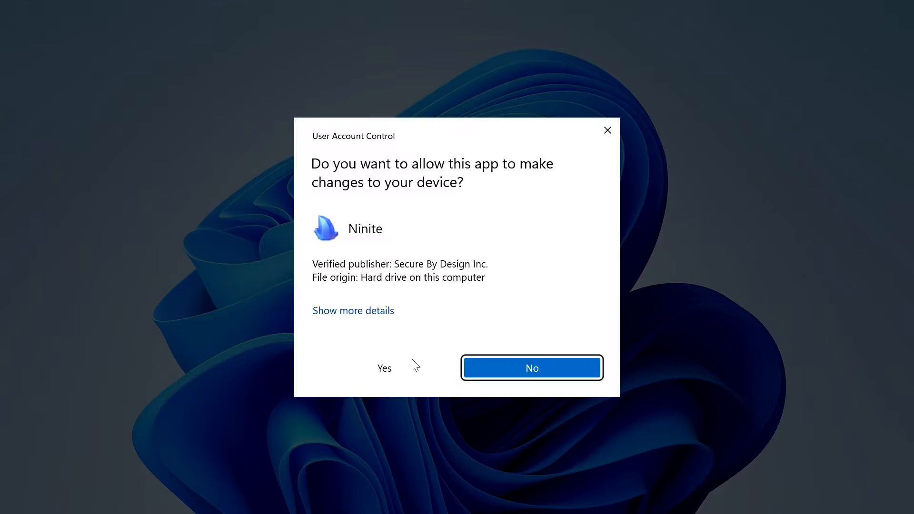
click(412, 360)
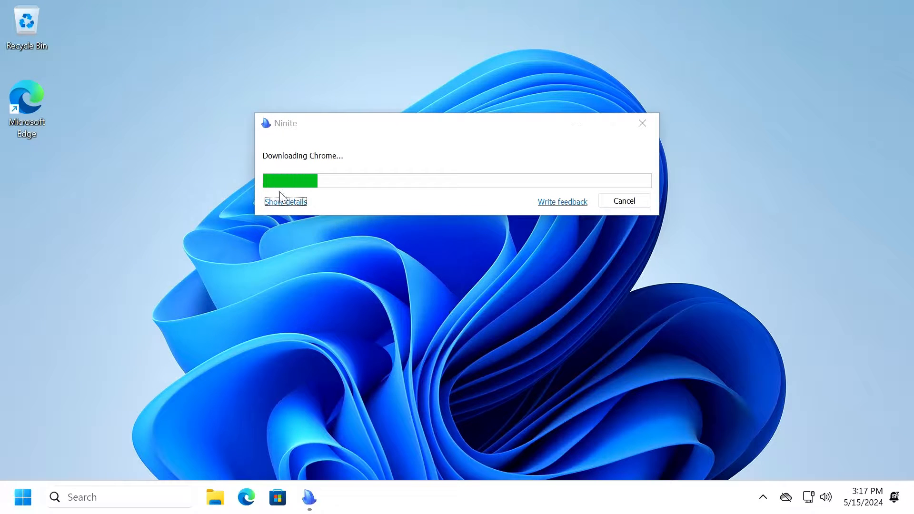
click(286, 202)
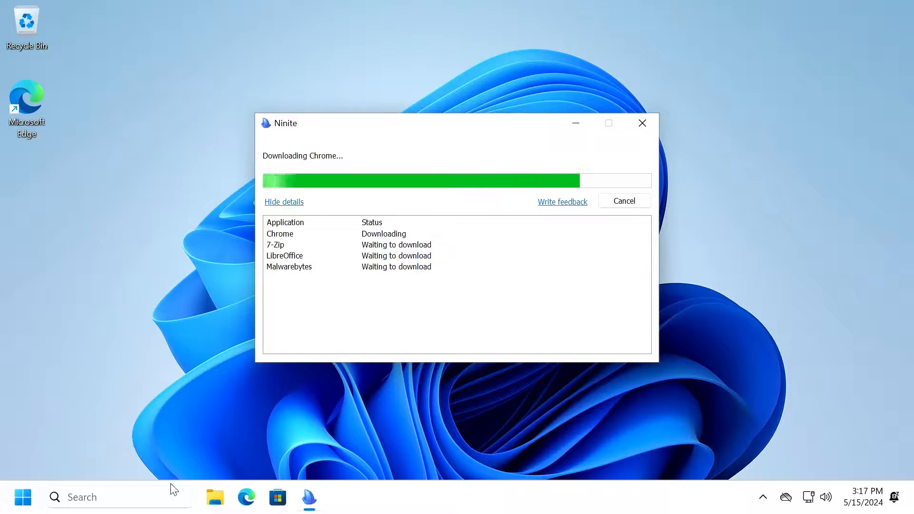
click(21, 496)
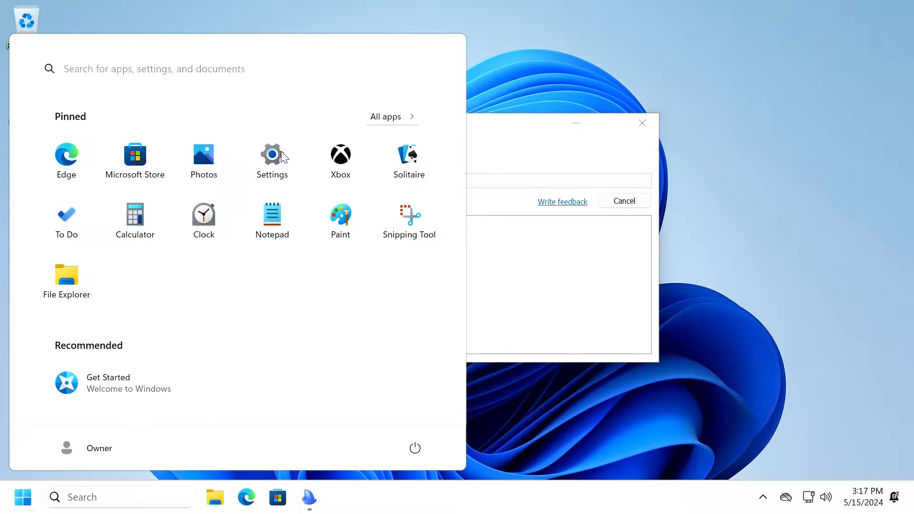
View the PC's specifications under Settings > System > About.
click(280, 155)
scroll(76, 428, down, 1)
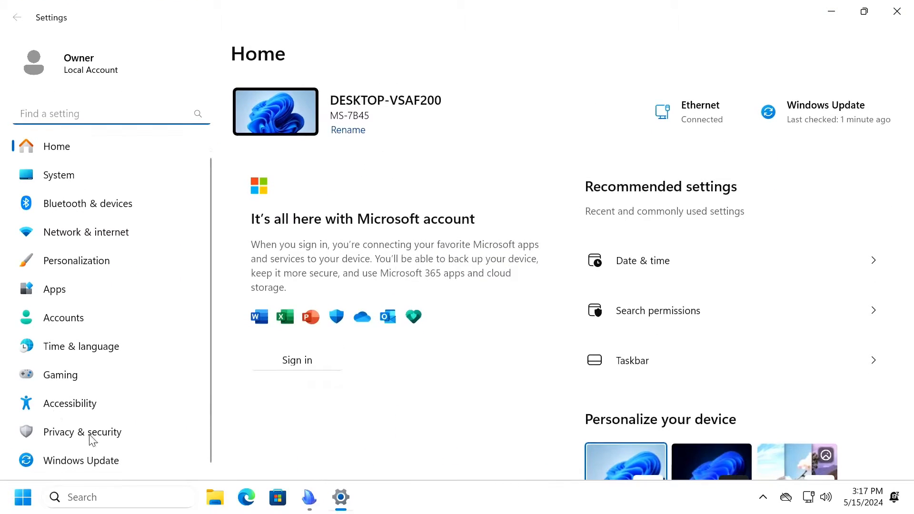
click(81, 186)
scroll(397, 357, down, 10)
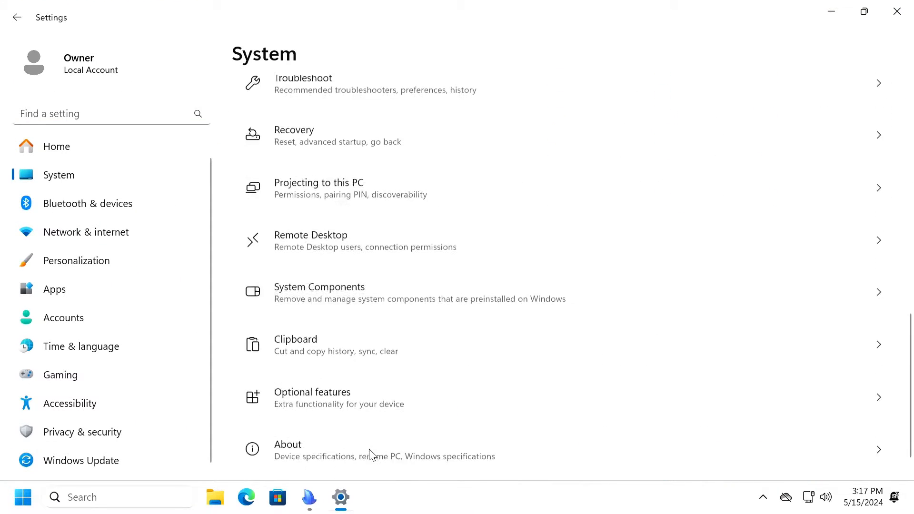
click(388, 431)
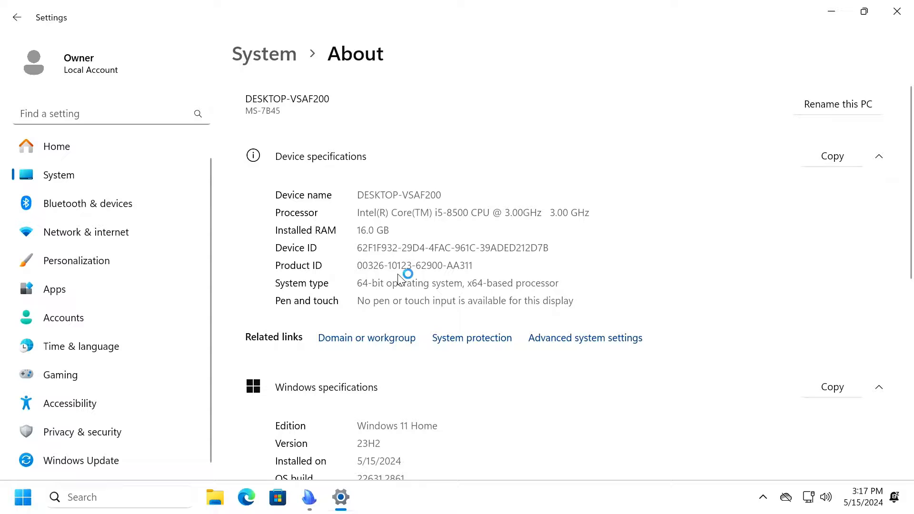
Check the disk drives in Device Manager, then close Device Manager and Settings.
right_click(21, 505)
click(70, 190)
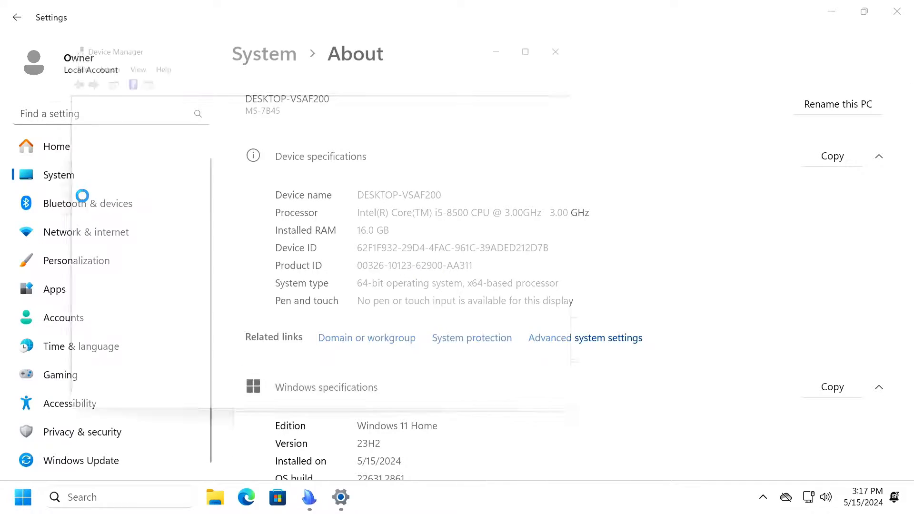
click(79, 137)
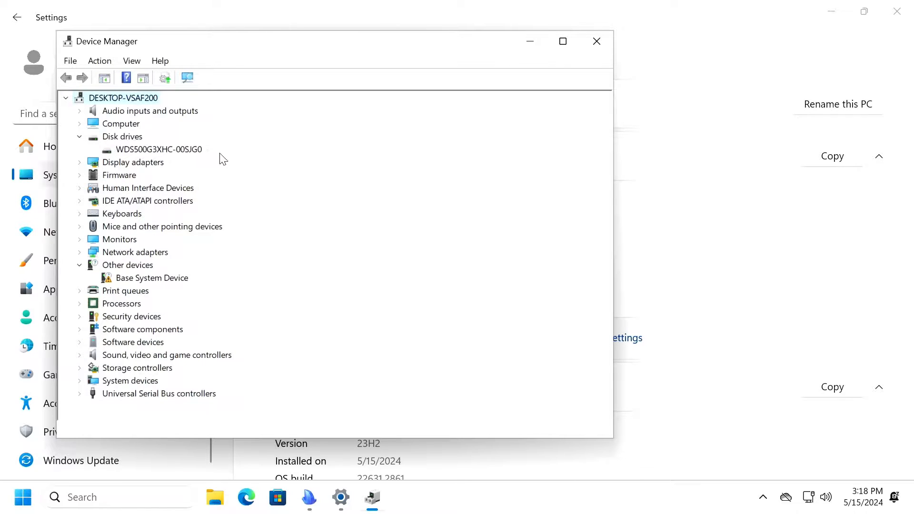
click(599, 38)
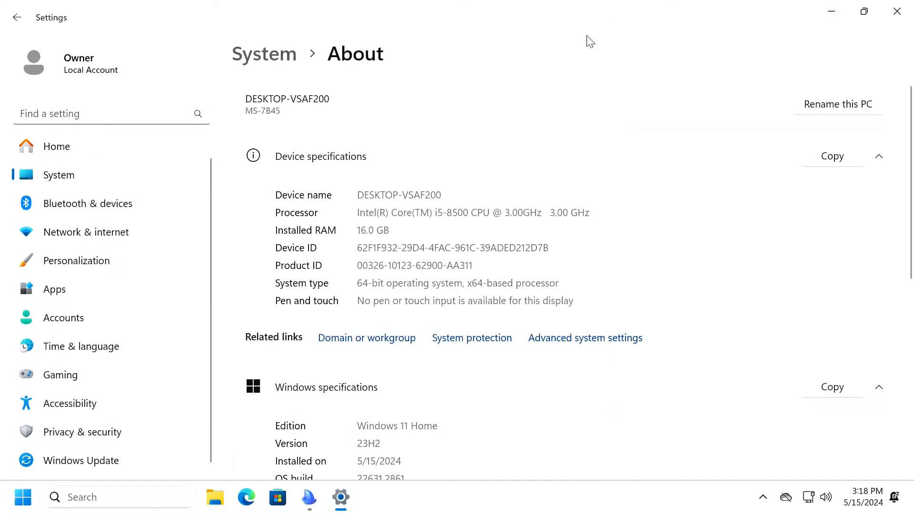
click(896, 11)
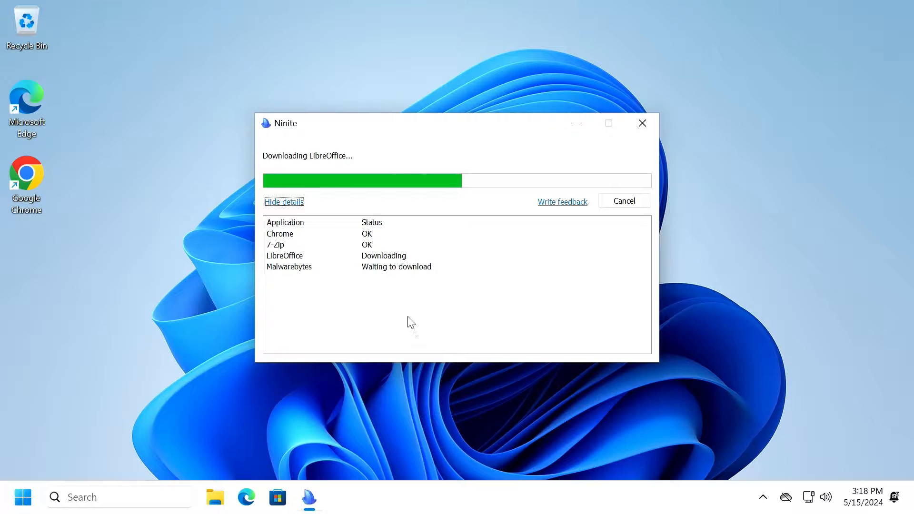
Launch Chrome, dismiss the ad privacy notice, and search for ublock origin.
double_click(25, 176)
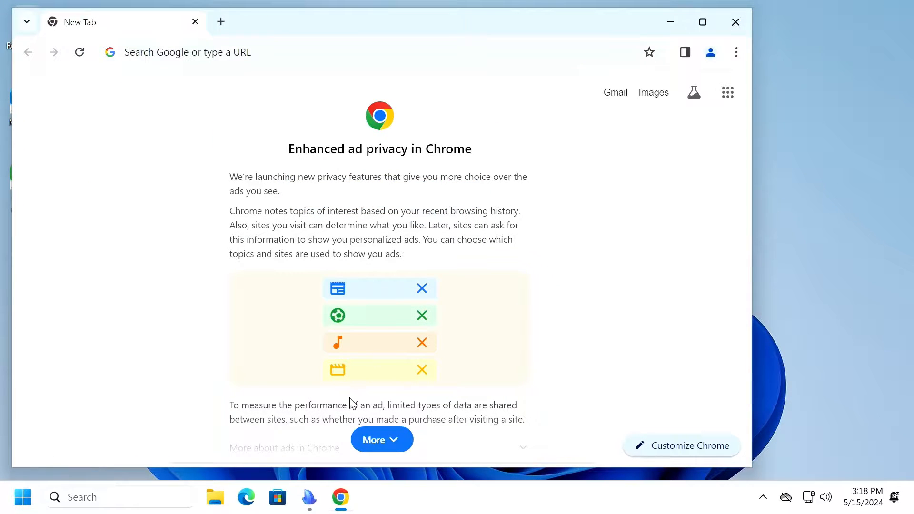
click(382, 439)
click(498, 437)
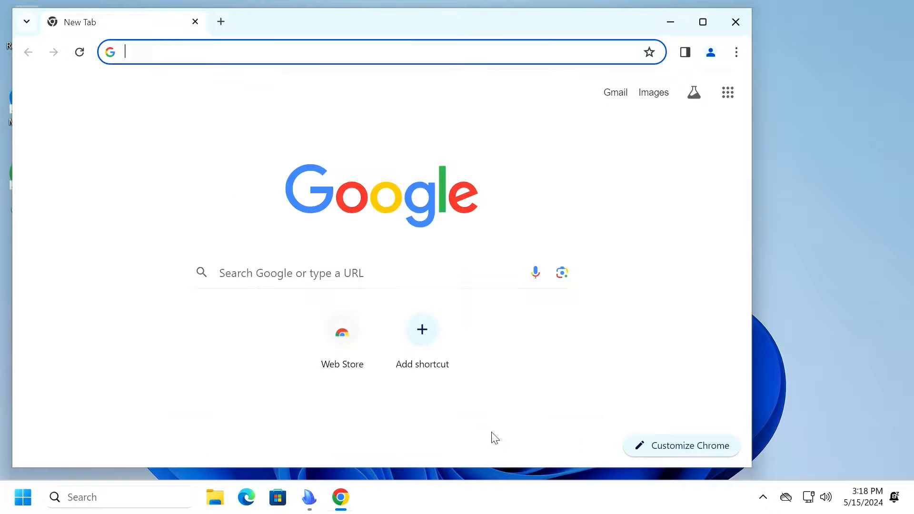
click(600, 51)
text(ubloc)
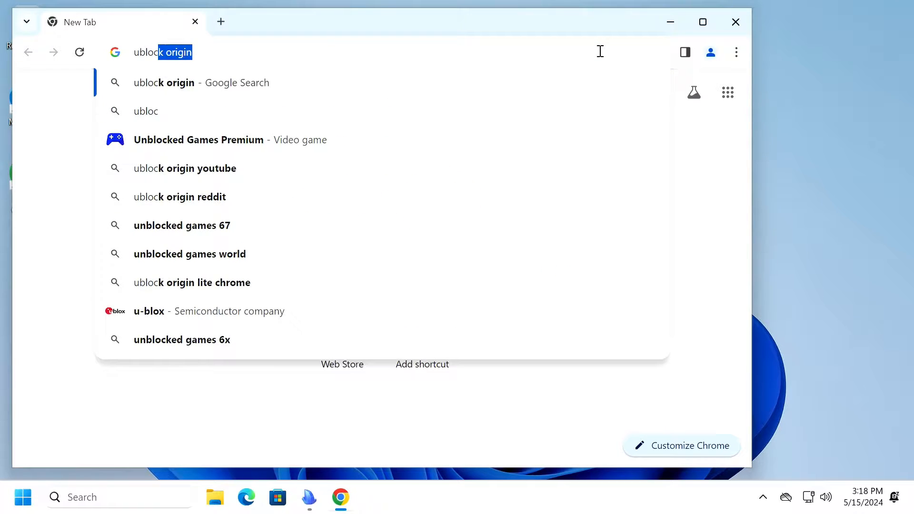
key(Return)
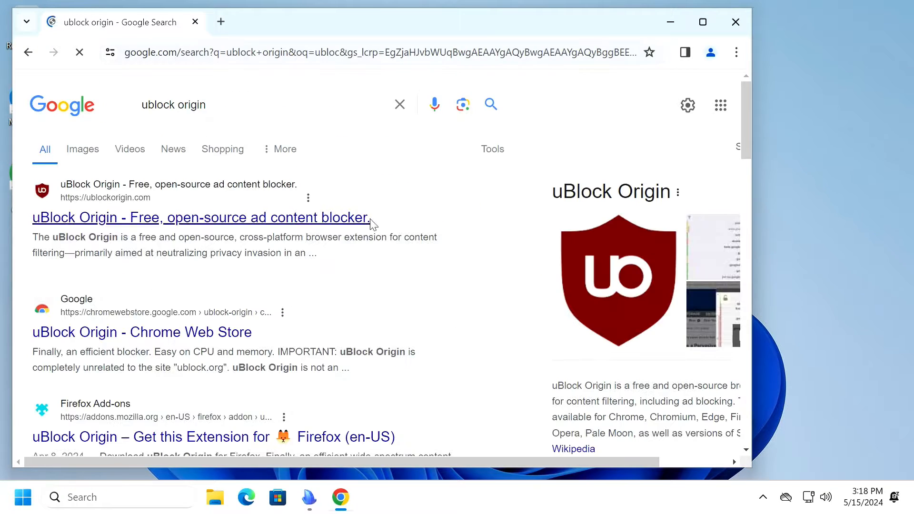
Add the uBlock Origin extension to Chrome from its Web Store listing.
click(206, 213)
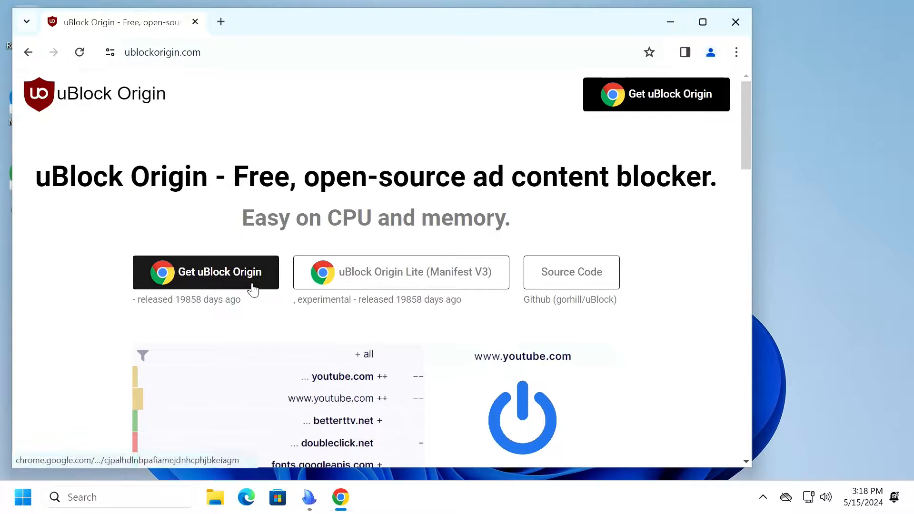
click(251, 284)
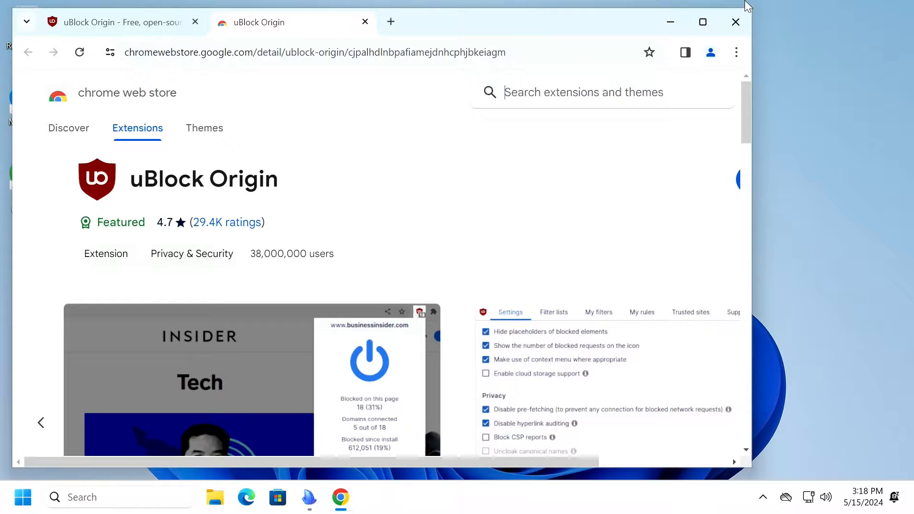
click(702, 22)
click(784, 173)
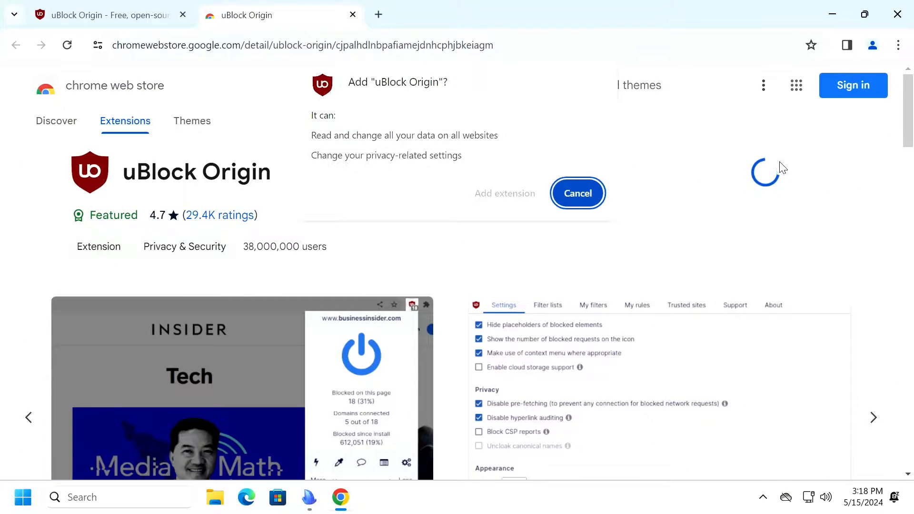
click(495, 195)
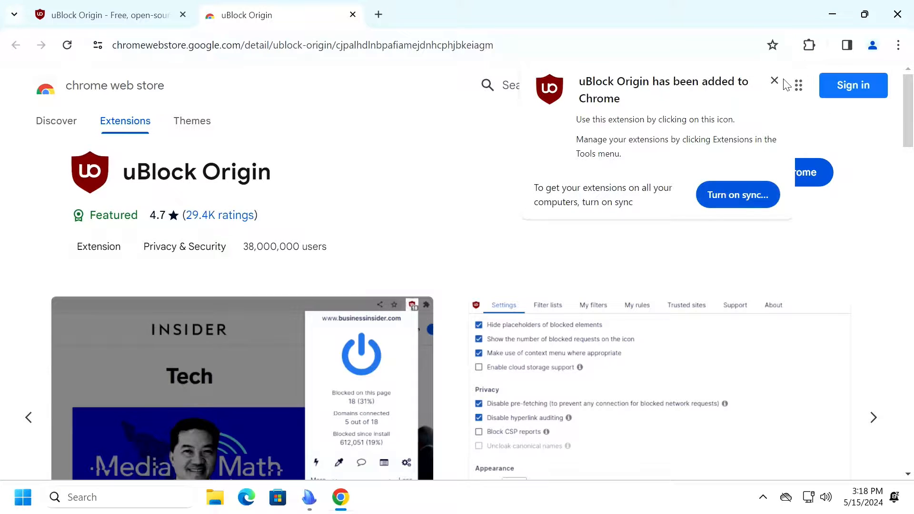
Pin uBlock Origin's icon to the toolbar and close Chrome.
click(774, 80)
click(809, 45)
click(757, 155)
click(629, 29)
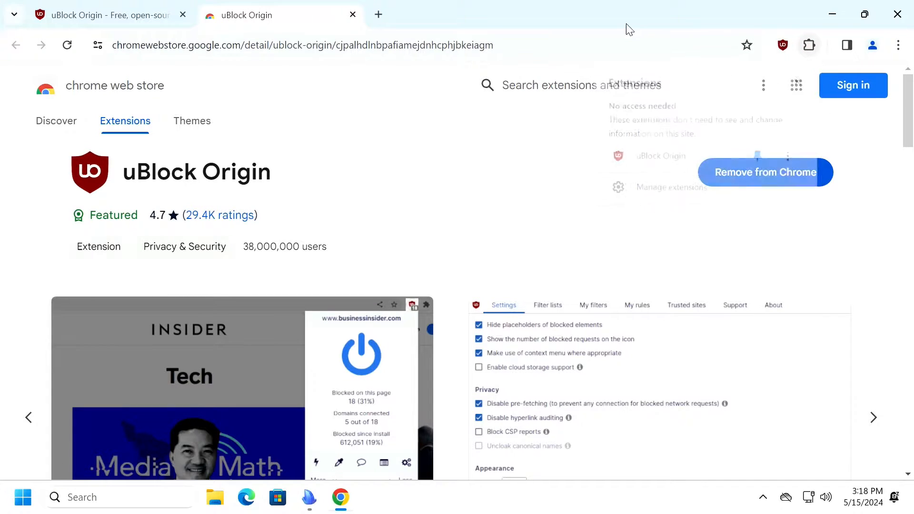
click(897, 14)
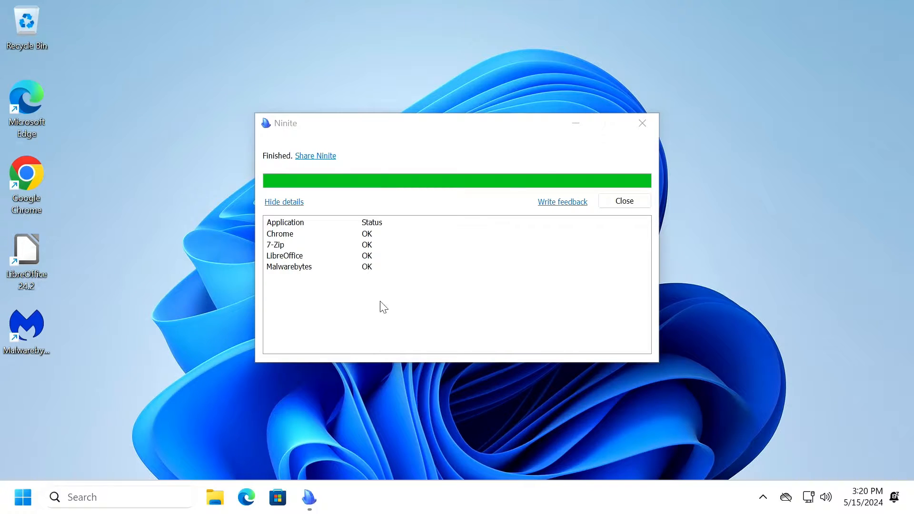
Close Ninite and deactivate the Malwarebytes premium trial under My subscription.
click(624, 200)
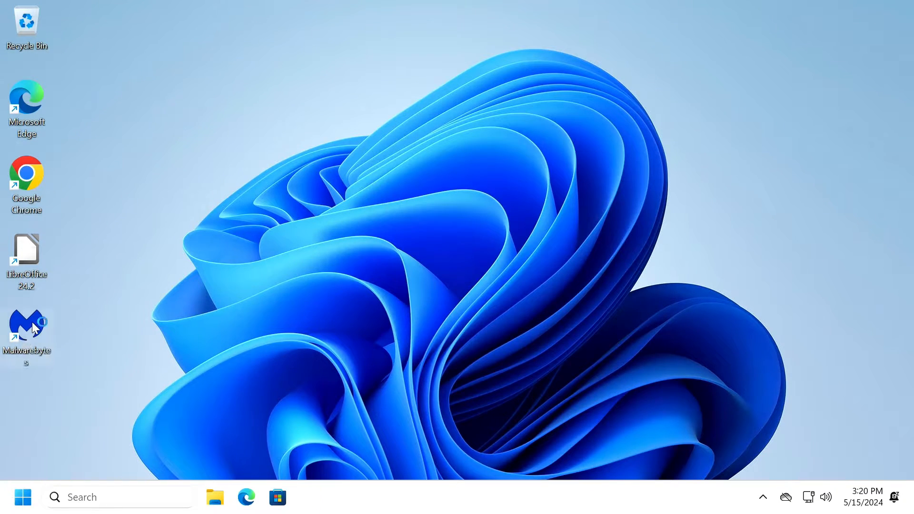
double_click(33, 321)
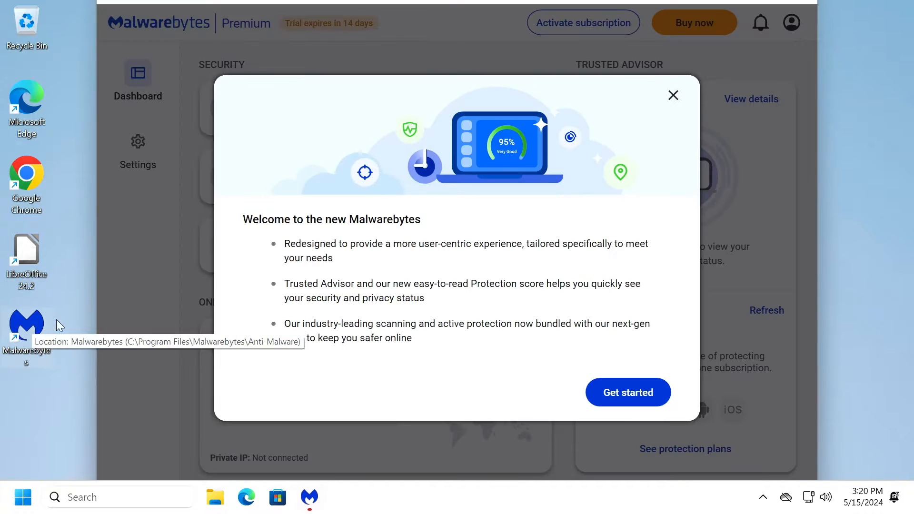
click(672, 95)
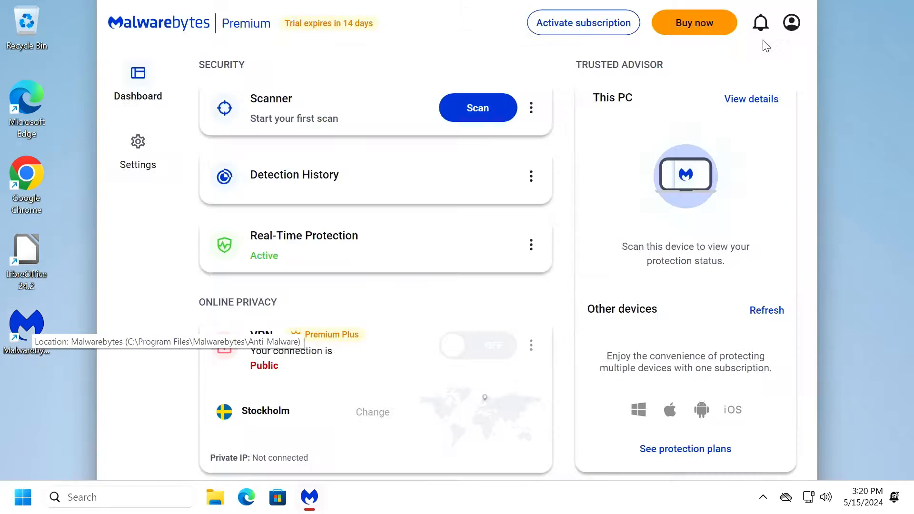
click(792, 24)
click(843, 55)
click(733, 128)
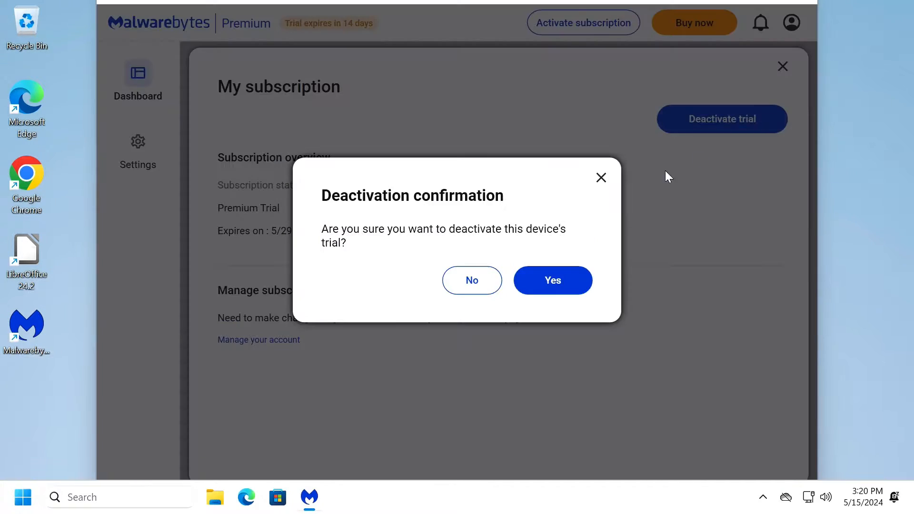
click(542, 282)
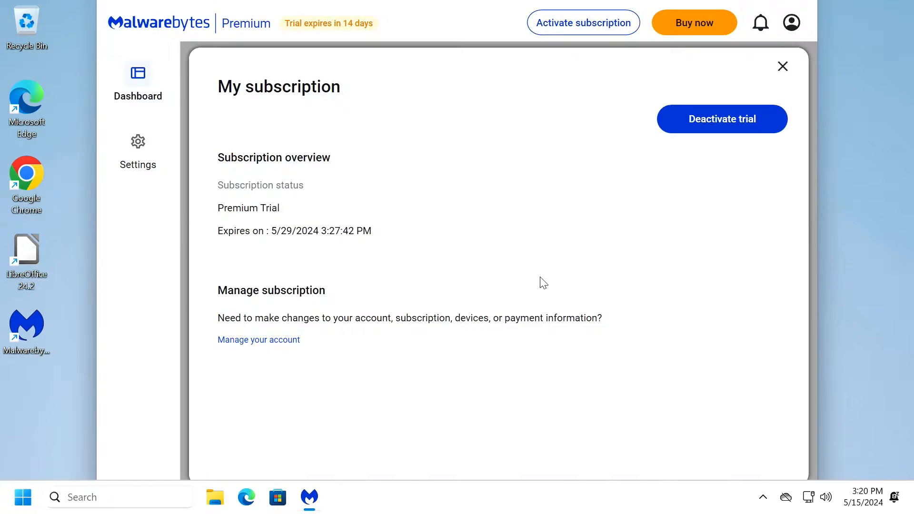
Turn off Malwarebytes' Launch in background setting and quit it from the tray.
click(140, 176)
click(715, 376)
drag(460, 1, 450, 54)
click(790, 47)
click(764, 496)
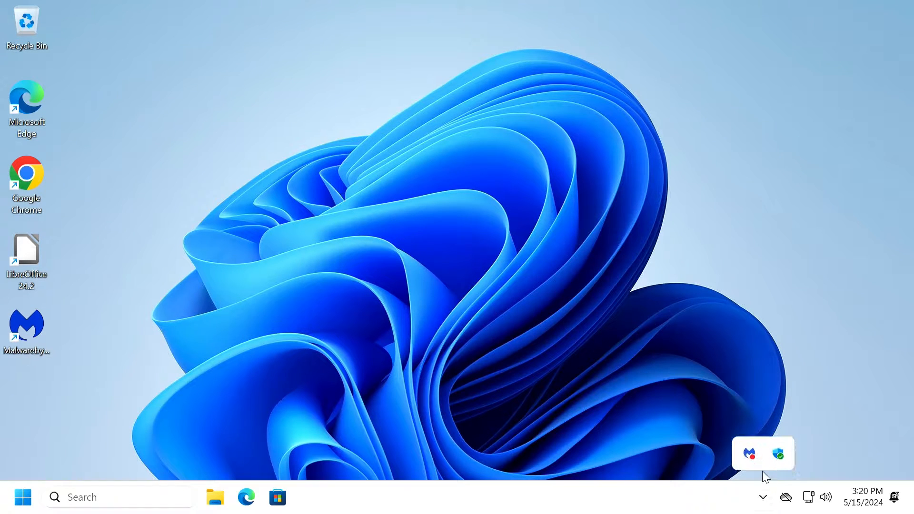
right_click(750, 456)
click(717, 444)
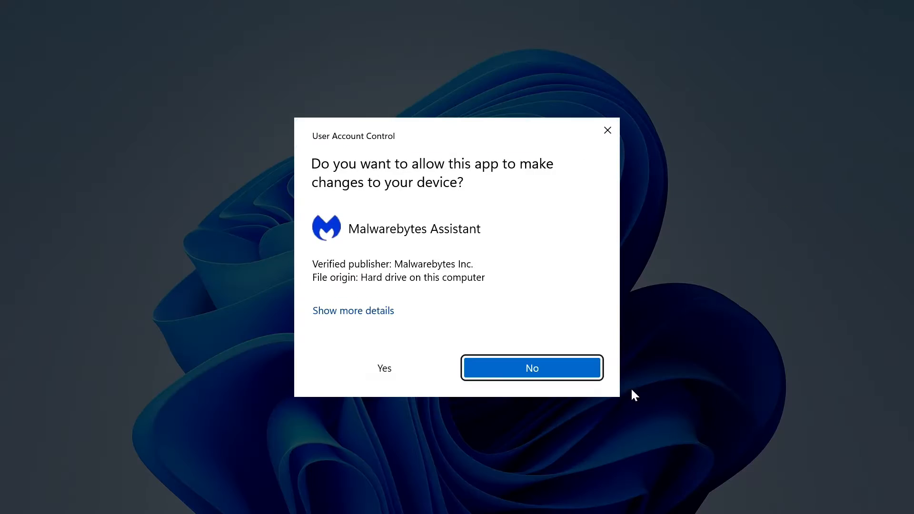
click(416, 369)
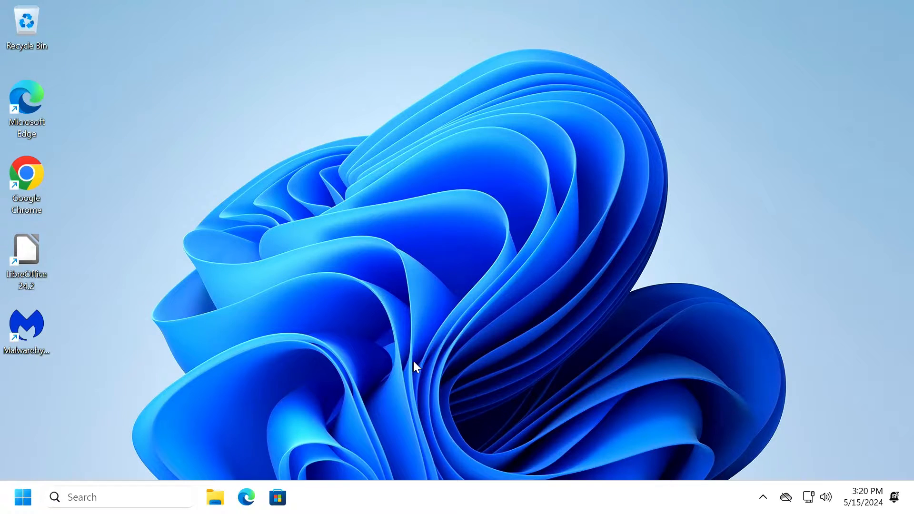
Delete the Malwarebytes desktop shortcut.
click(37, 322)
key(Delete)
click(510, 316)
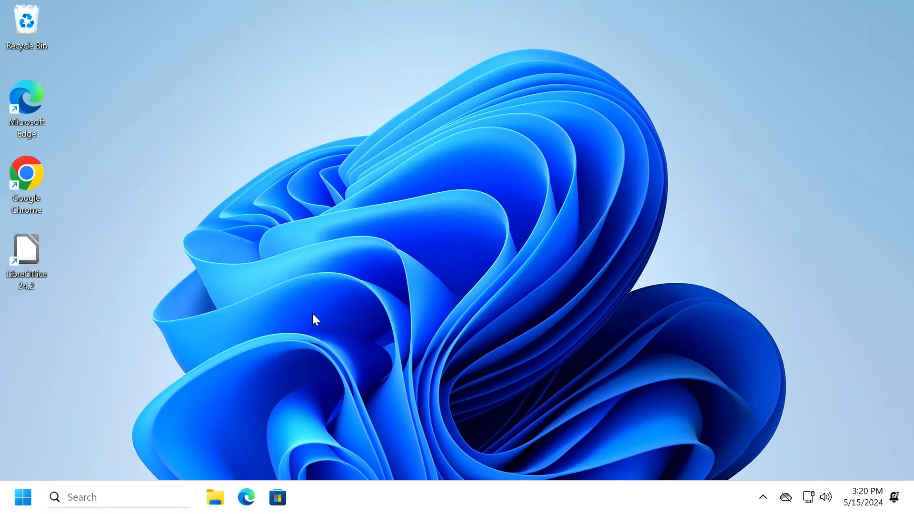
Delete the Chrome desktop shortcut, move LibreOffice below Edge, and launch LibreOffice.
double_click(33, 172)
click(900, 10)
right_click(45, 200)
click(147, 176)
click(523, 321)
drag(29, 251, 33, 175)
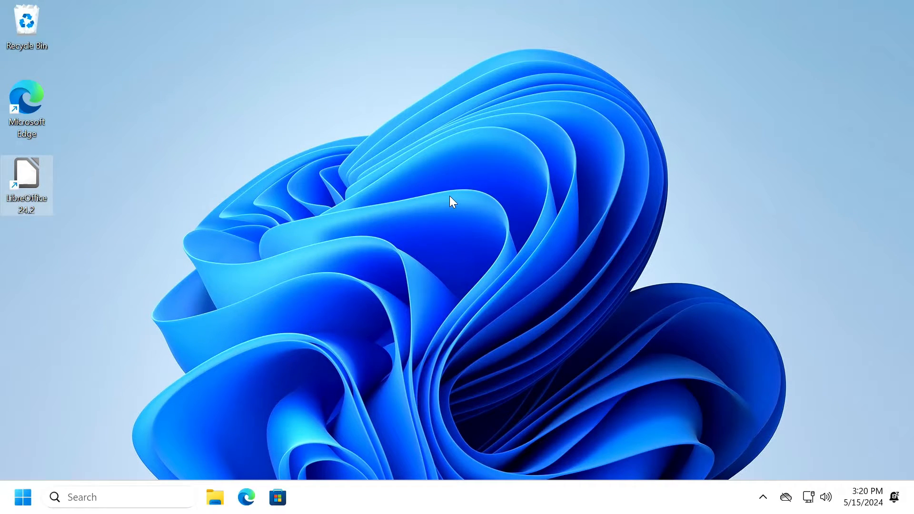
key(Return)
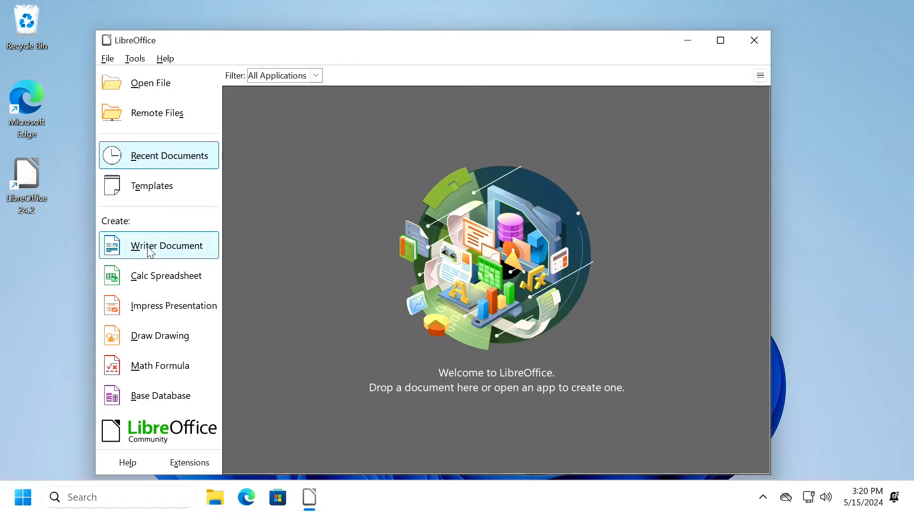
In a new Writer document, disable startup tips, dismiss the version bar, and hide the sidebar.
click(173, 246)
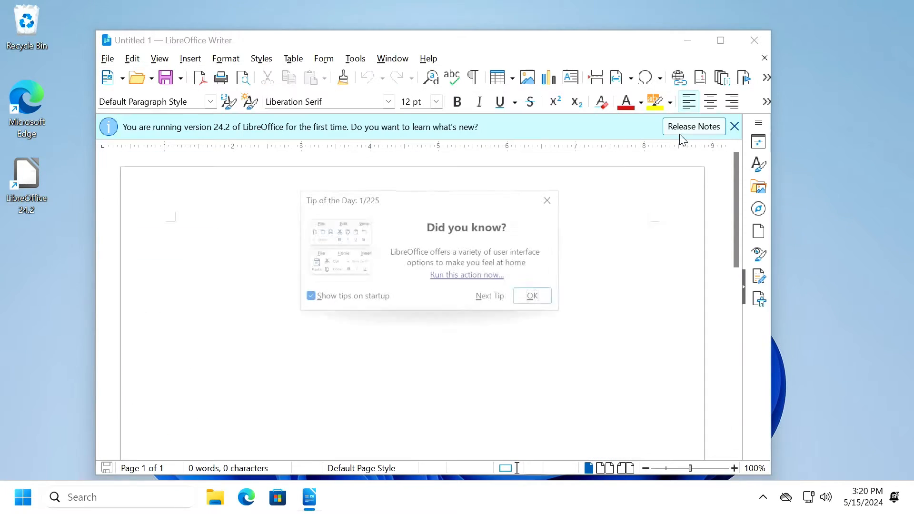
click(305, 301)
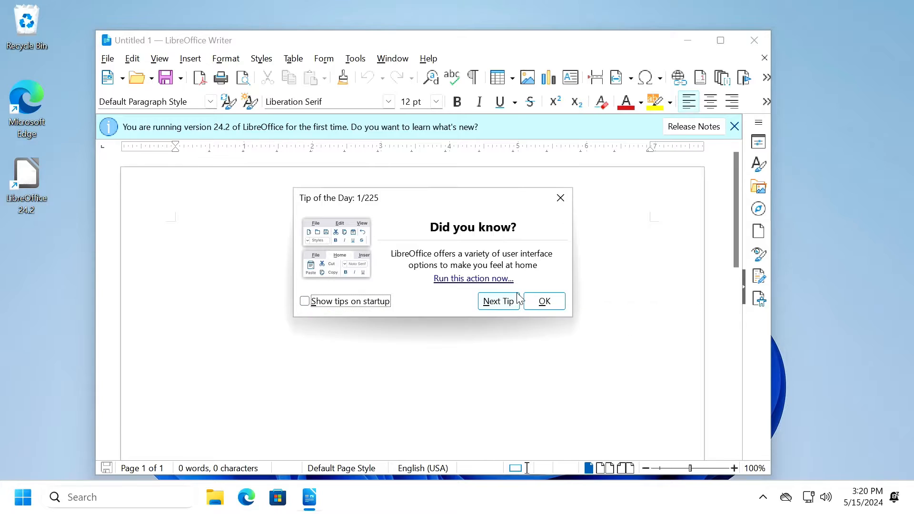
key(Return)
click(734, 127)
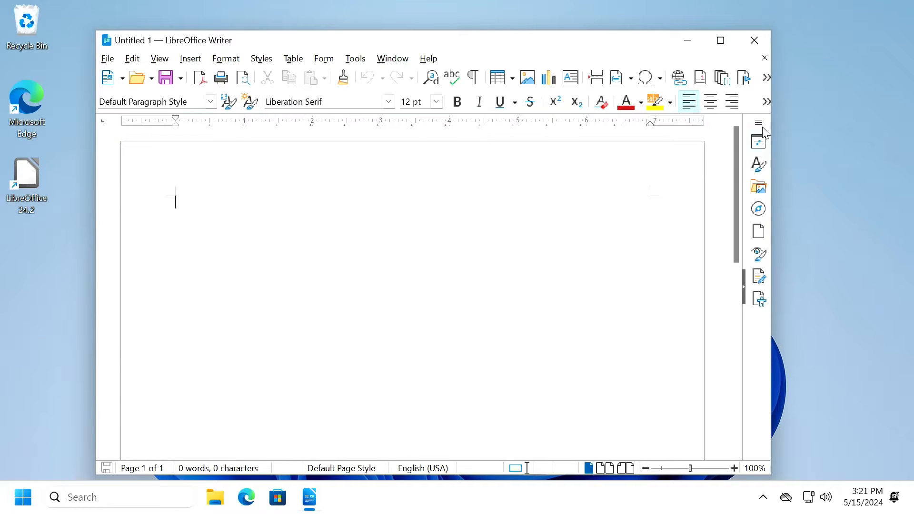
click(758, 122)
click(809, 167)
click(758, 122)
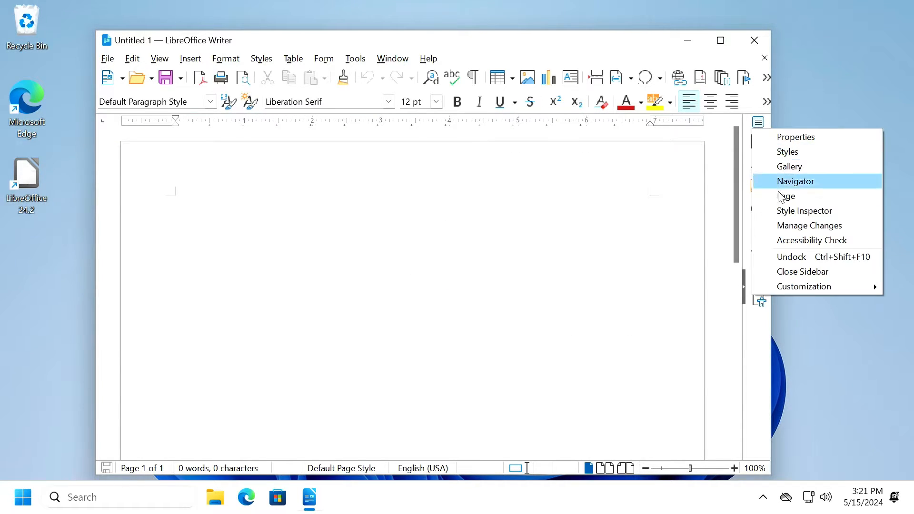
click(789, 270)
click(764, 57)
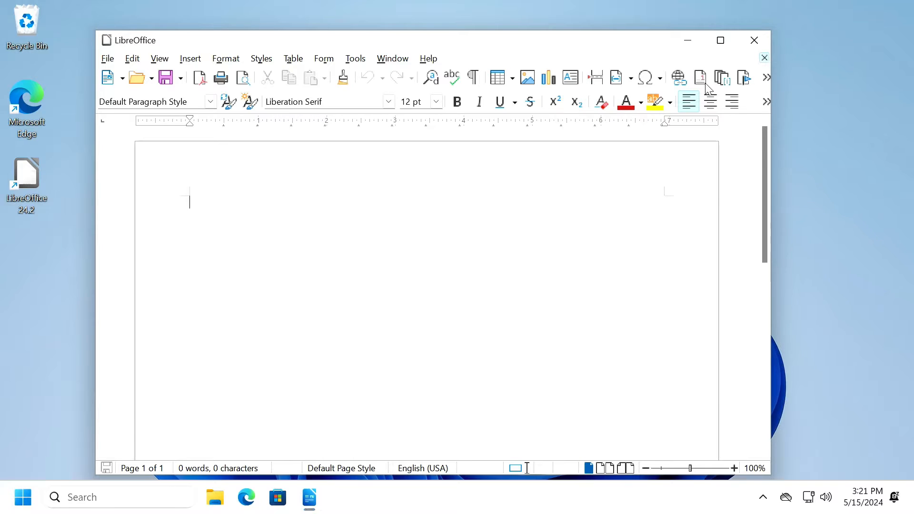
Hide the sidebar in a new Calc spreadsheet and close LibreOffice.
click(199, 276)
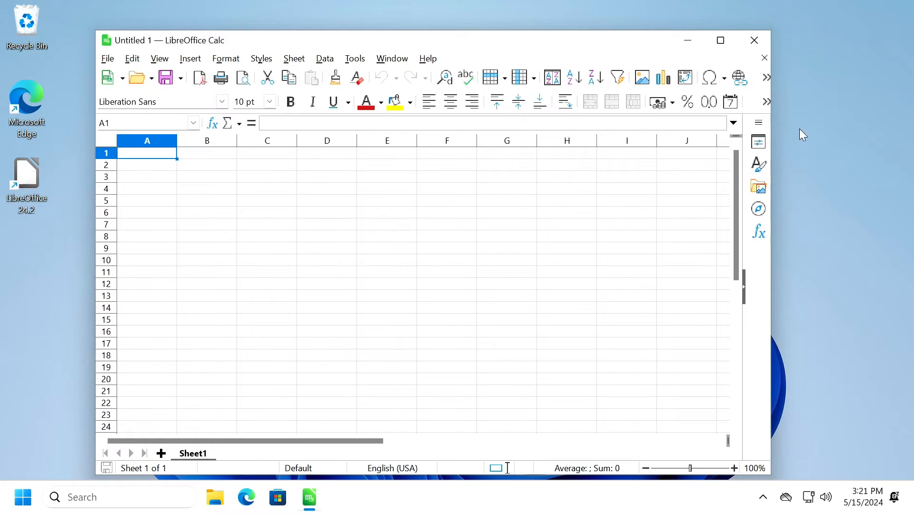
click(758, 123)
click(788, 166)
click(758, 122)
click(802, 228)
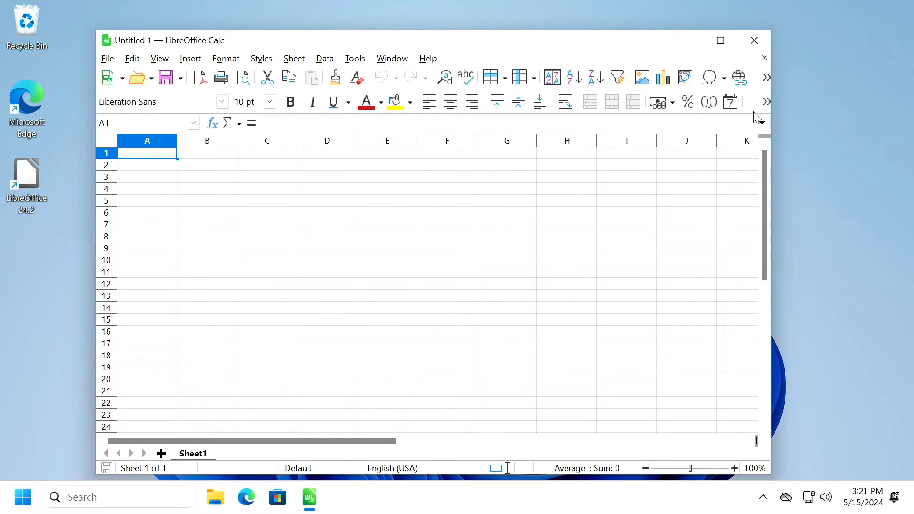
click(754, 41)
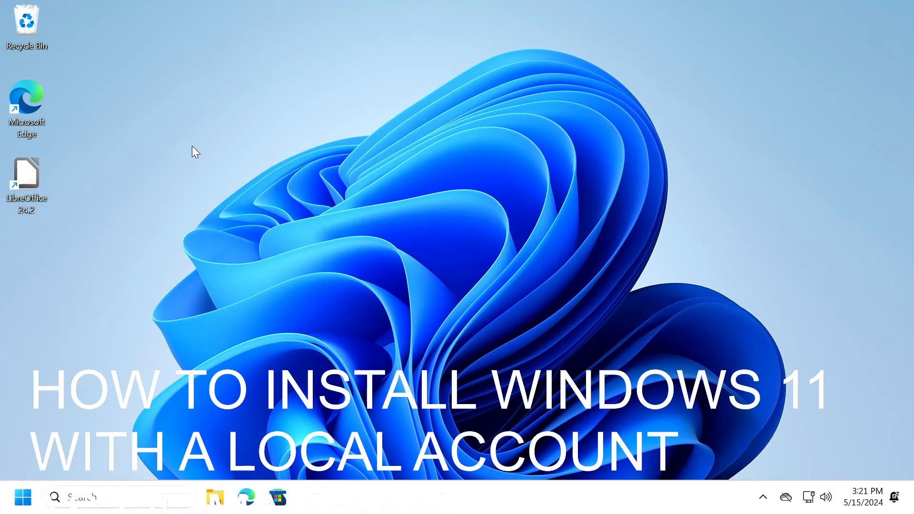
click(23, 497)
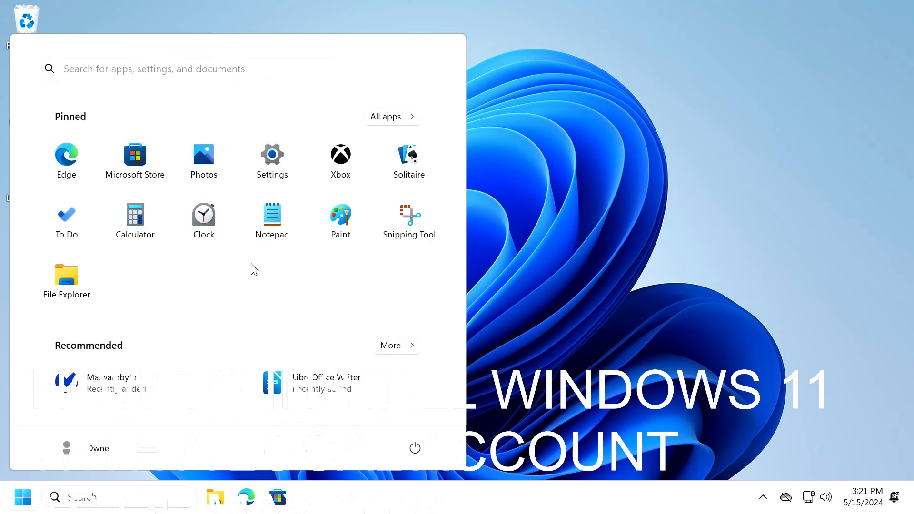
click(273, 157)
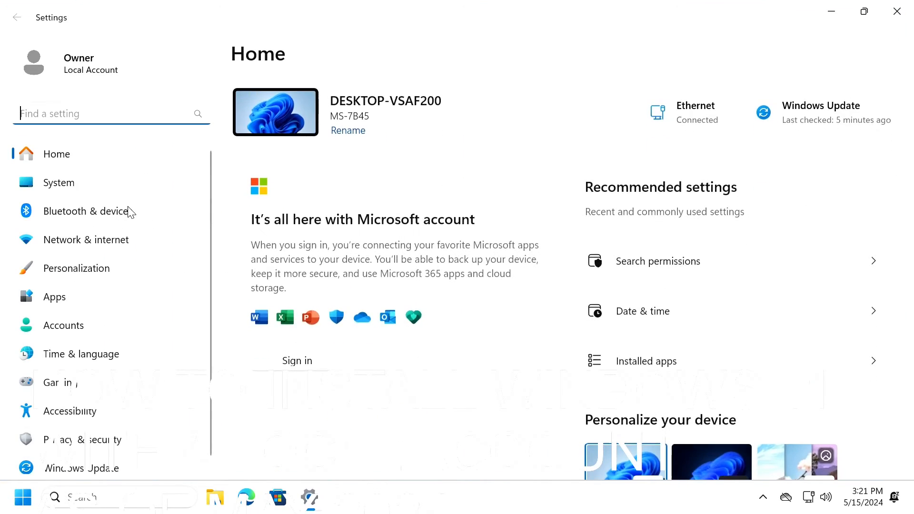
scroll(82, 248, down, 1)
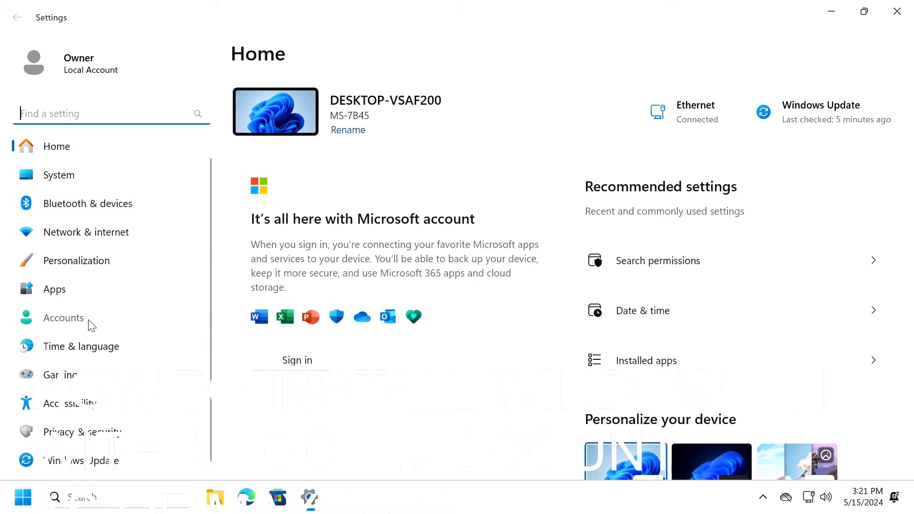
click(91, 318)
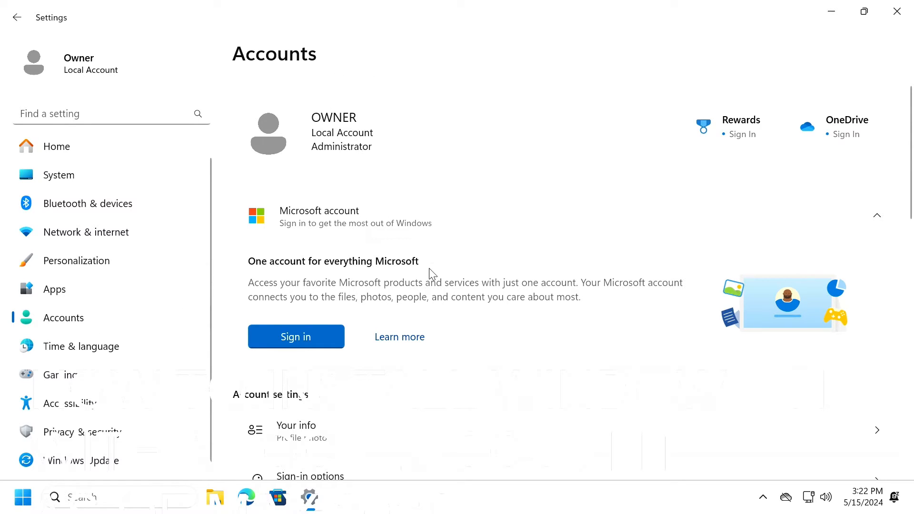
scroll(429, 271, down, 3)
scroll(342, 203, down, 8)
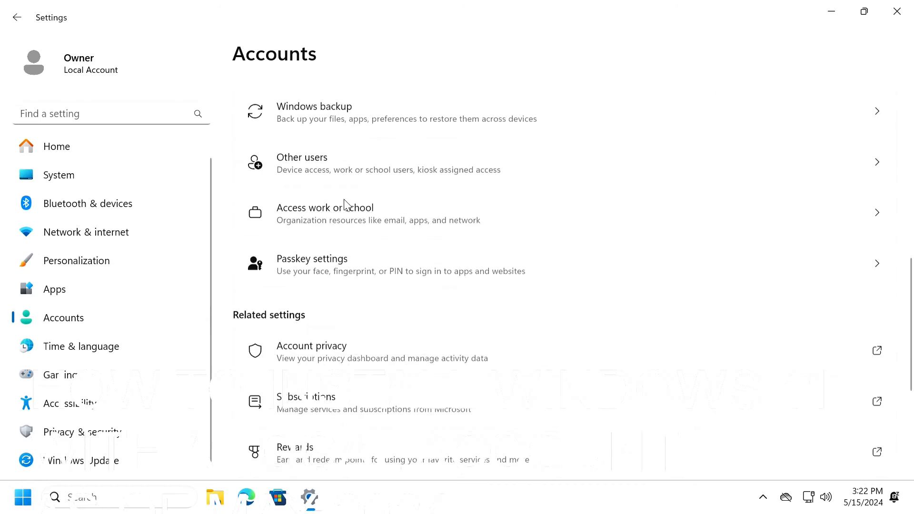
scroll(375, 239, up, 6)
scroll(375, 238, up, 5)
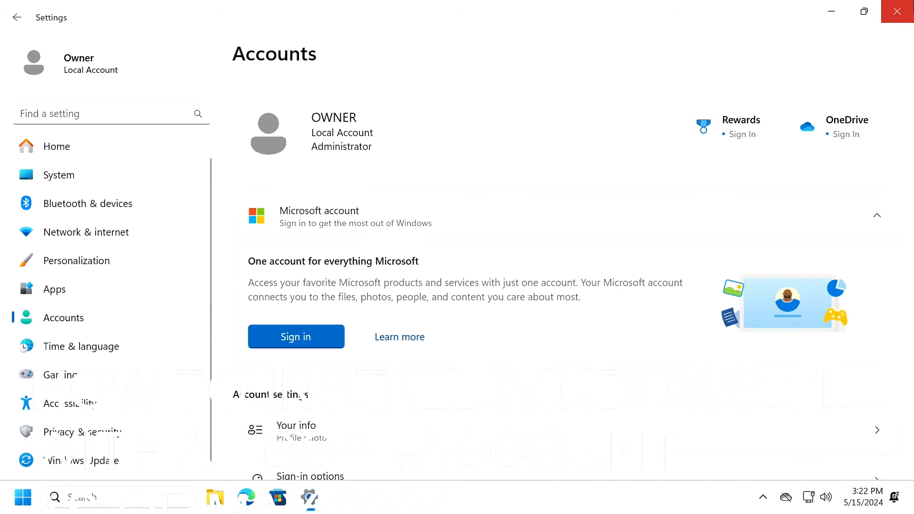
click(896, 11)
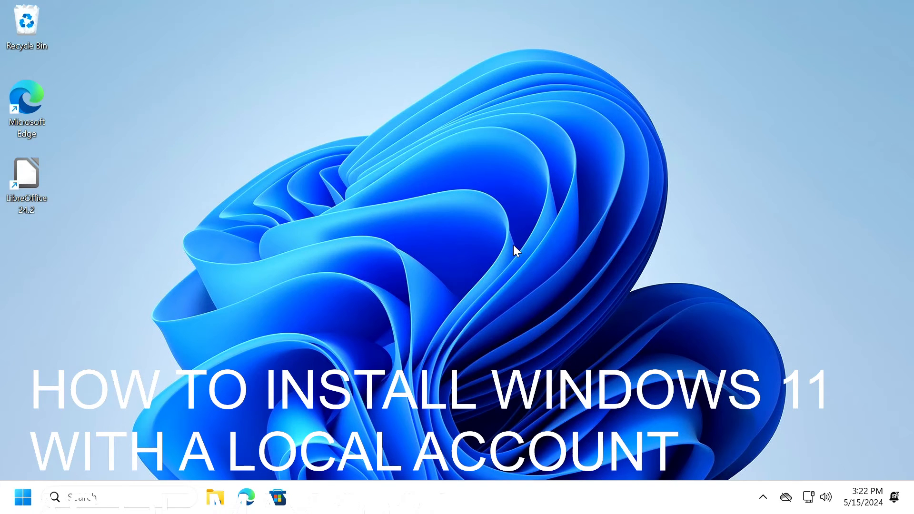